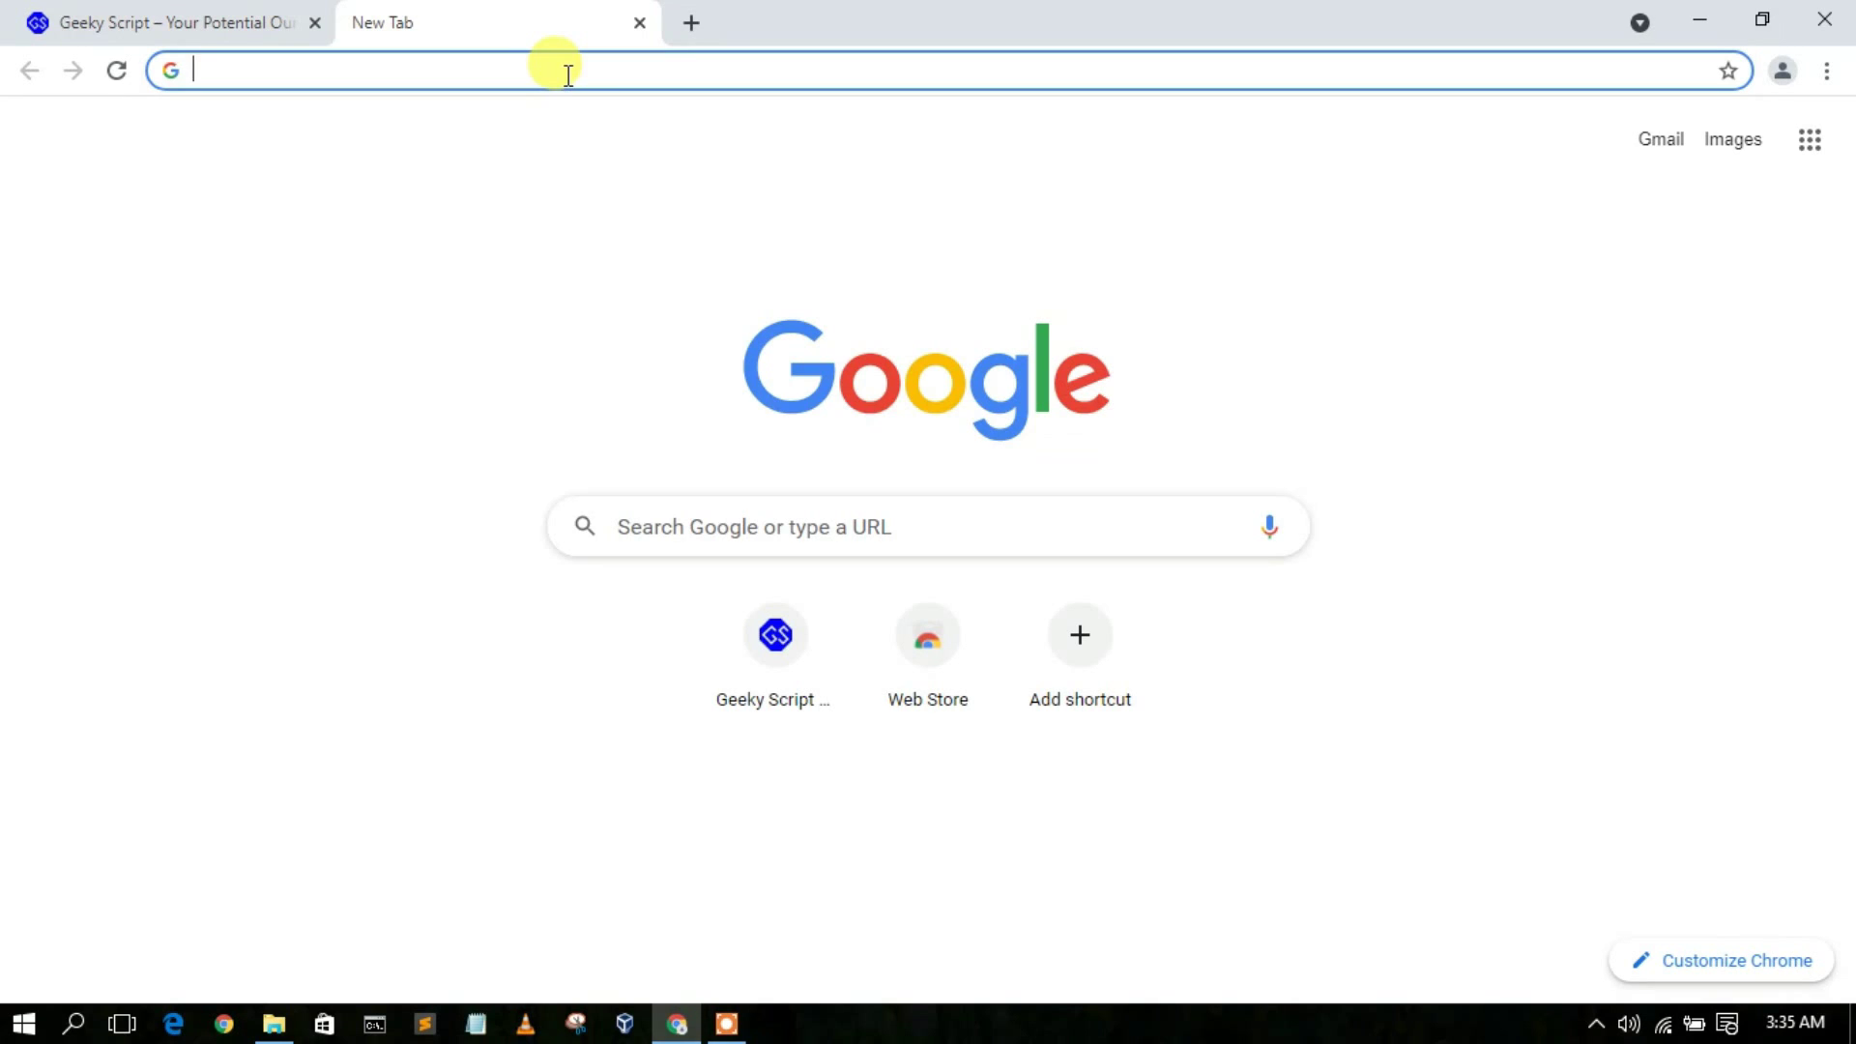
# Step: Search Google for 'sublime text download' and open the Download - Sublime Text result
pyautogui.write('sub')
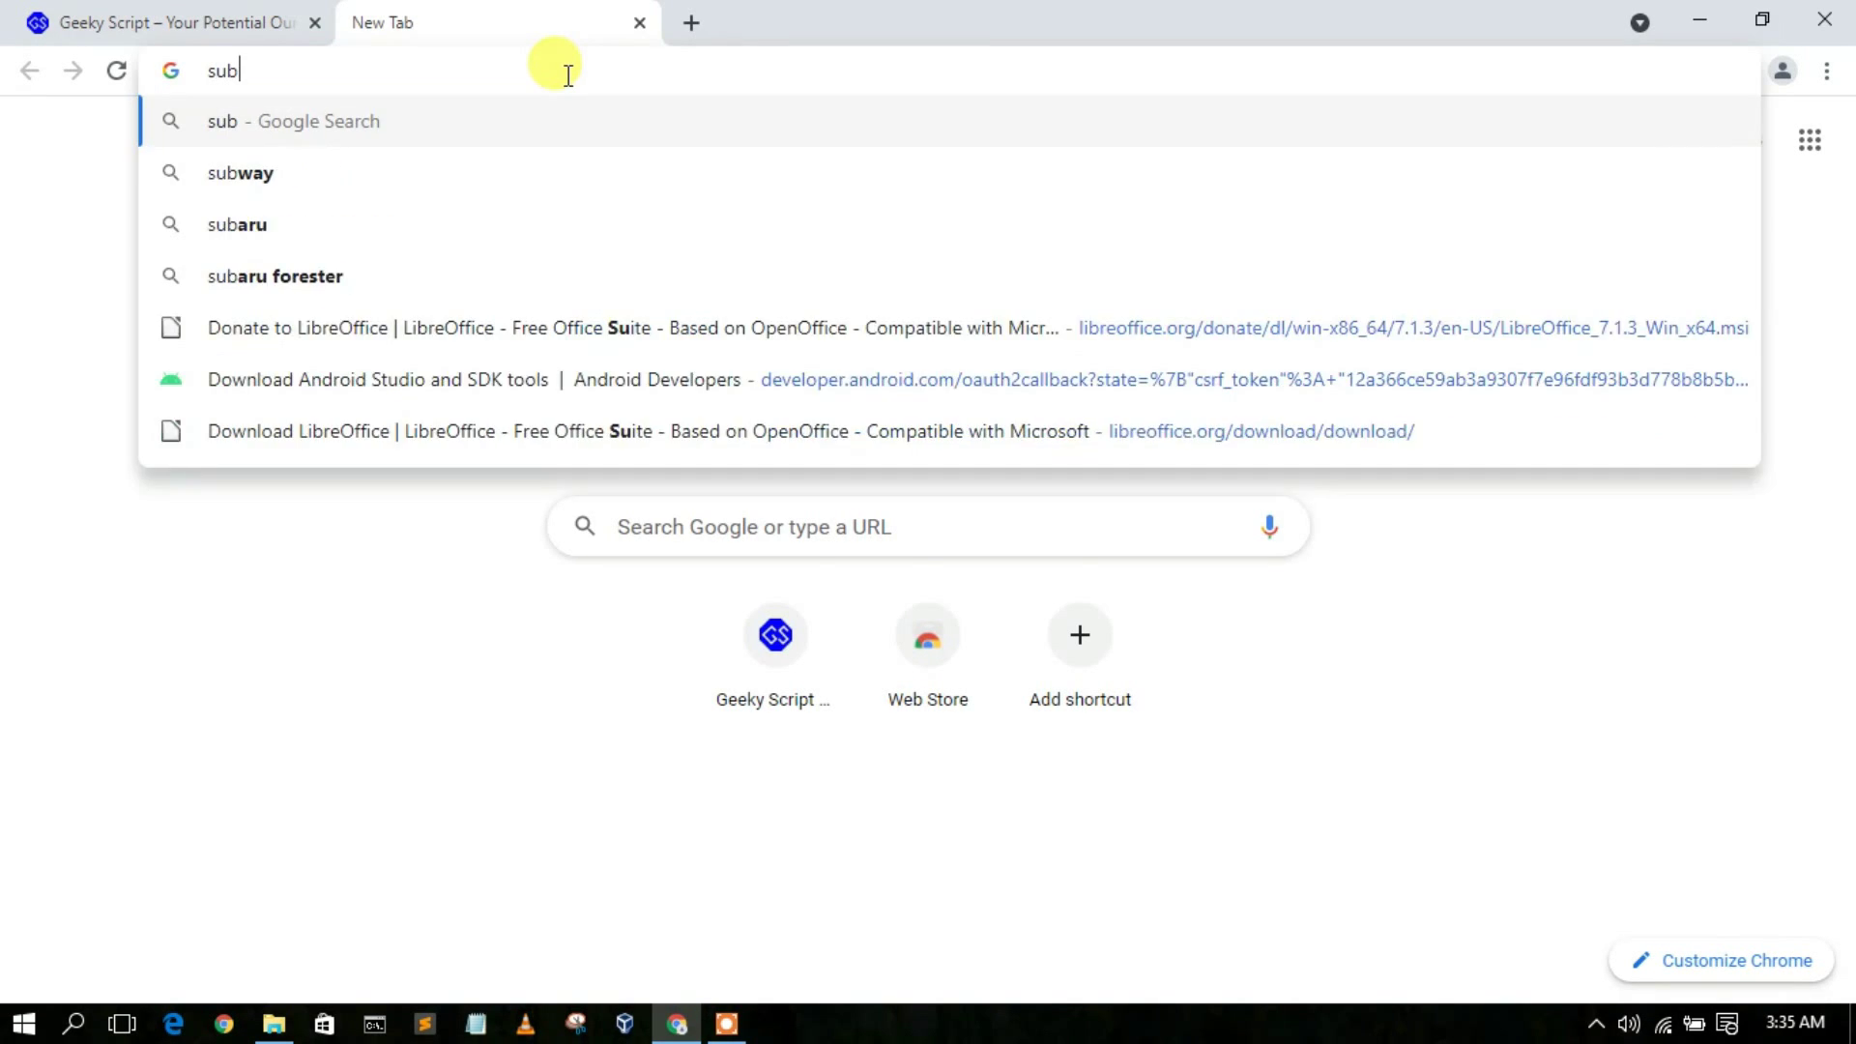
pyautogui.write('lime text ')
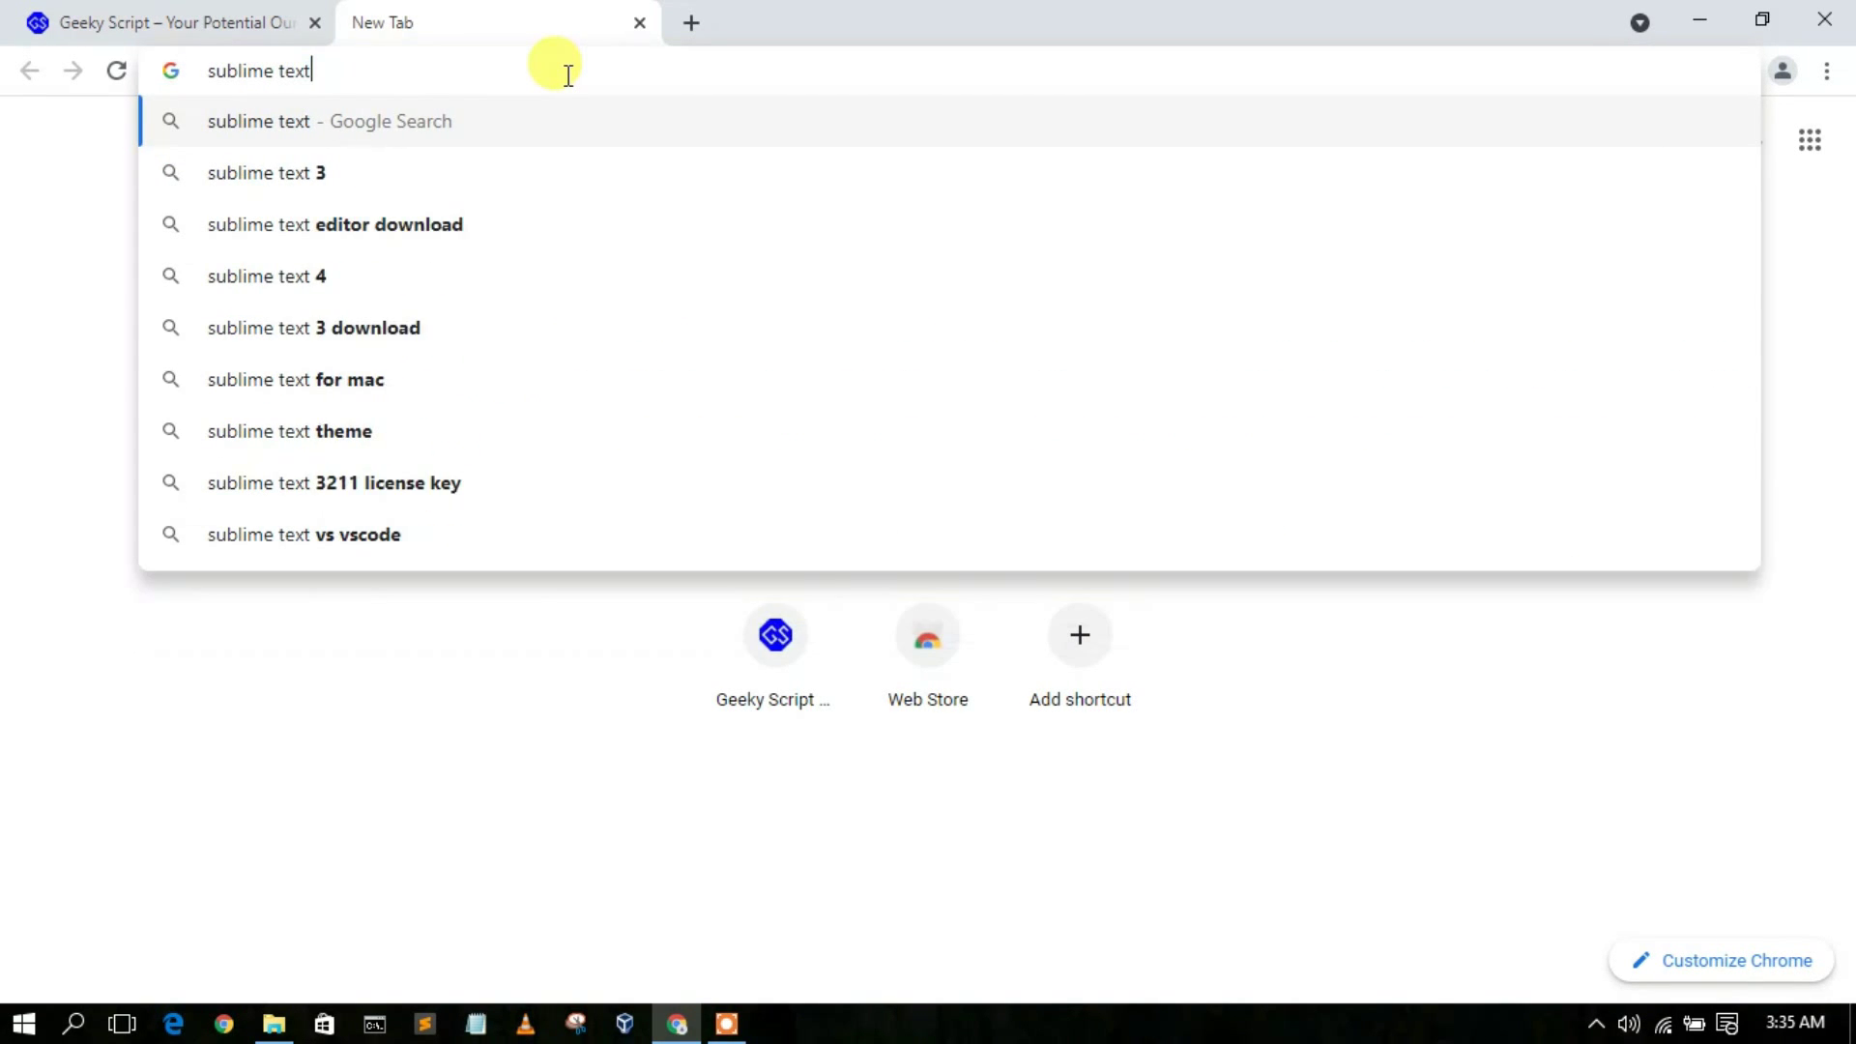
pyautogui.write('dow')
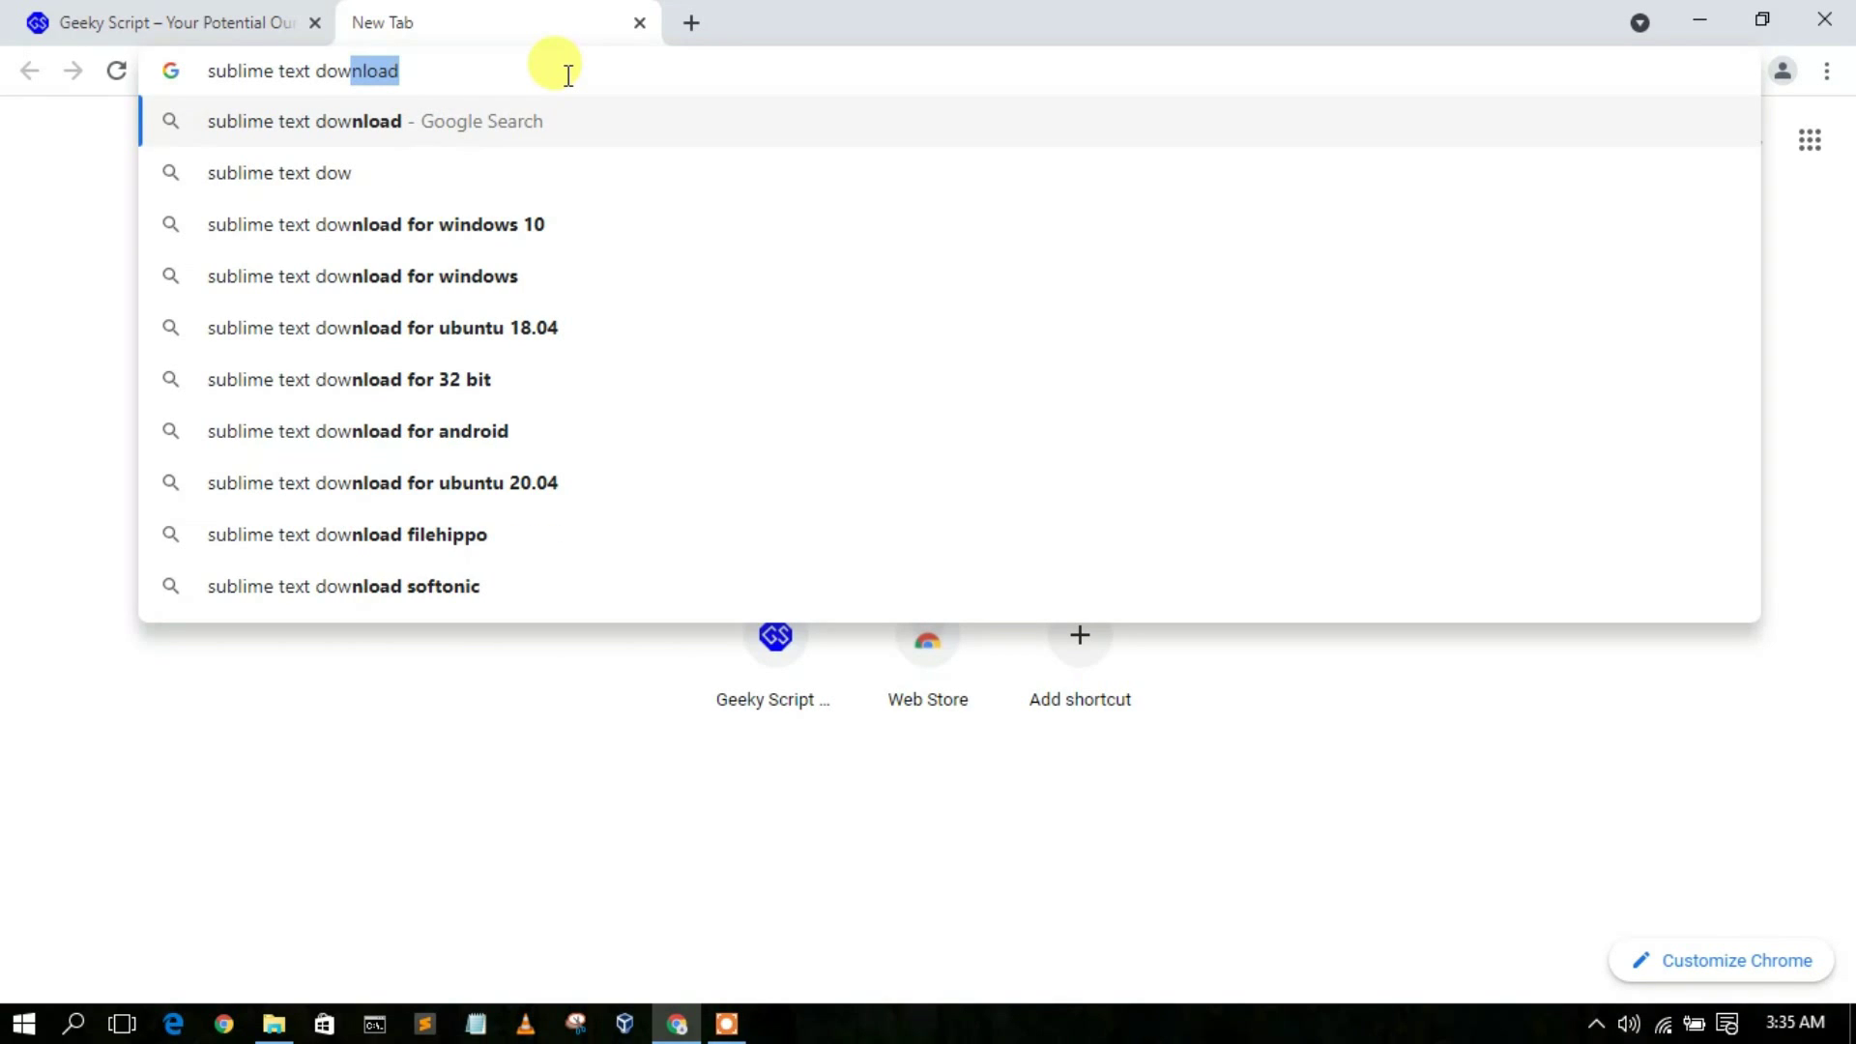
pyautogui.press('Return')
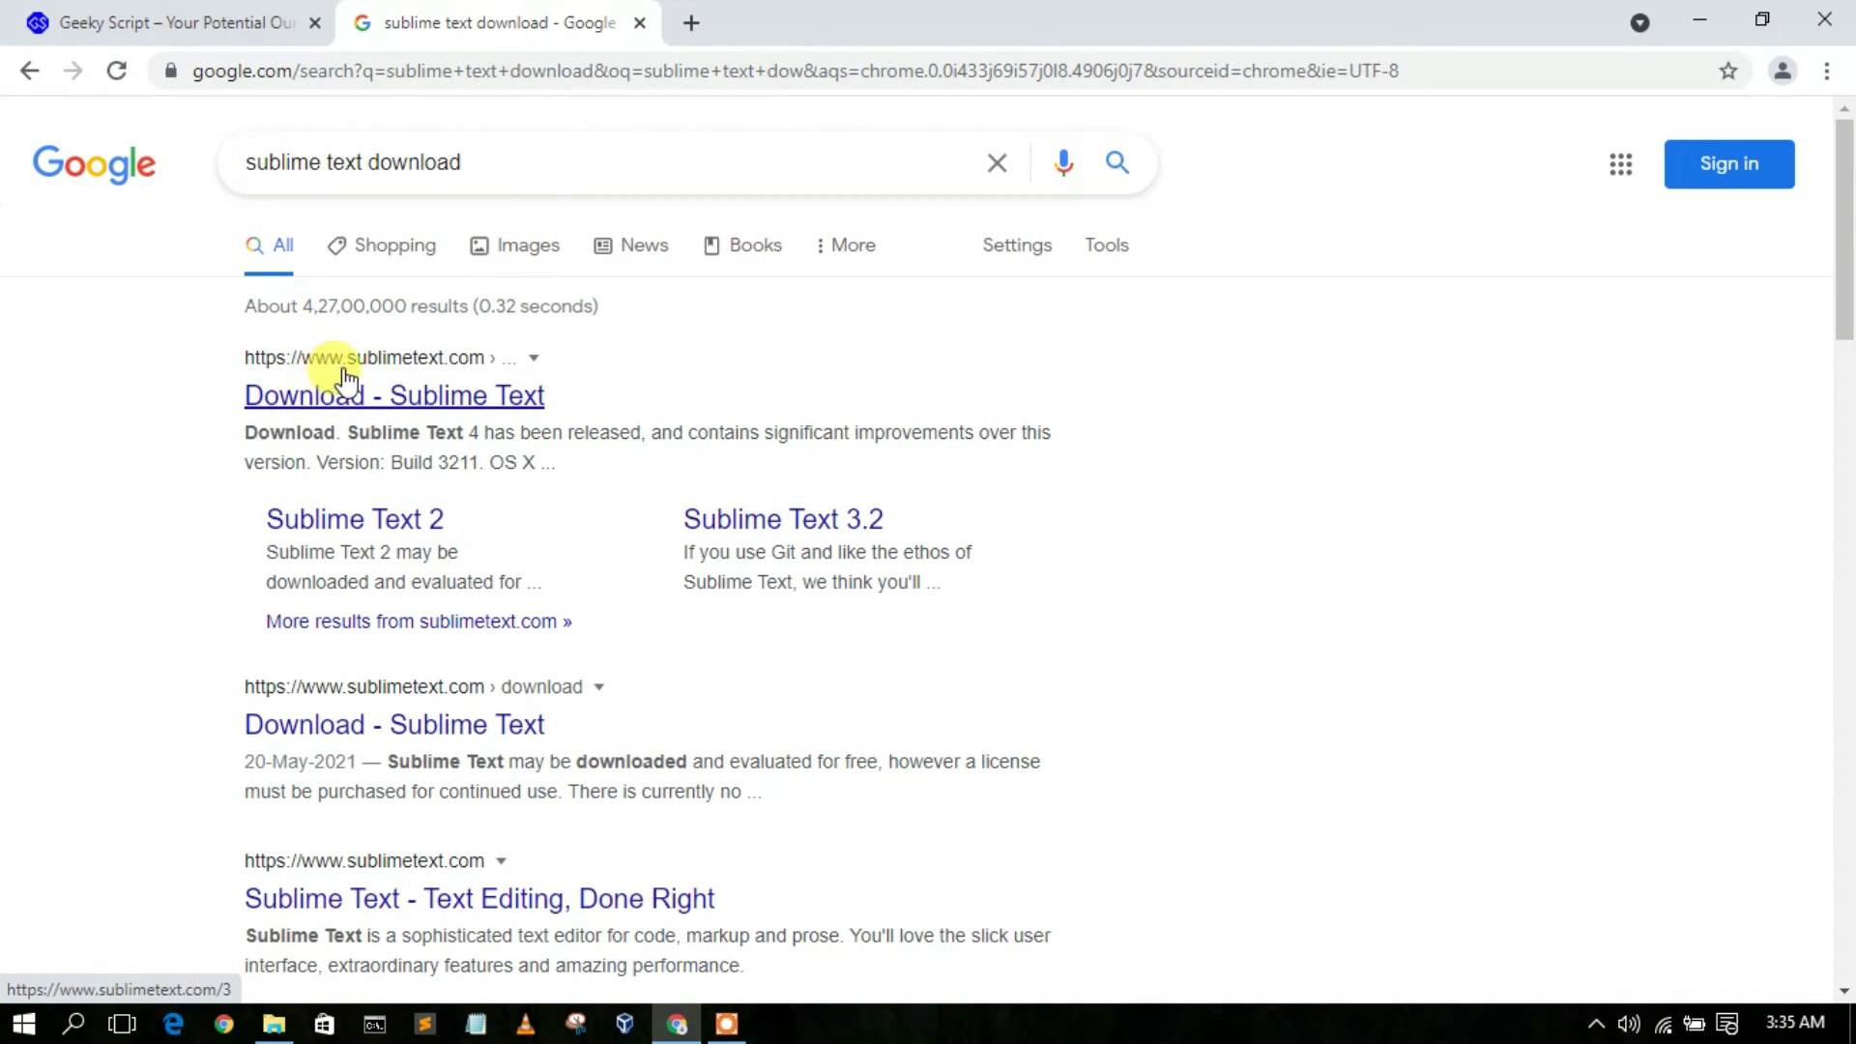
pyautogui.click(419, 406)
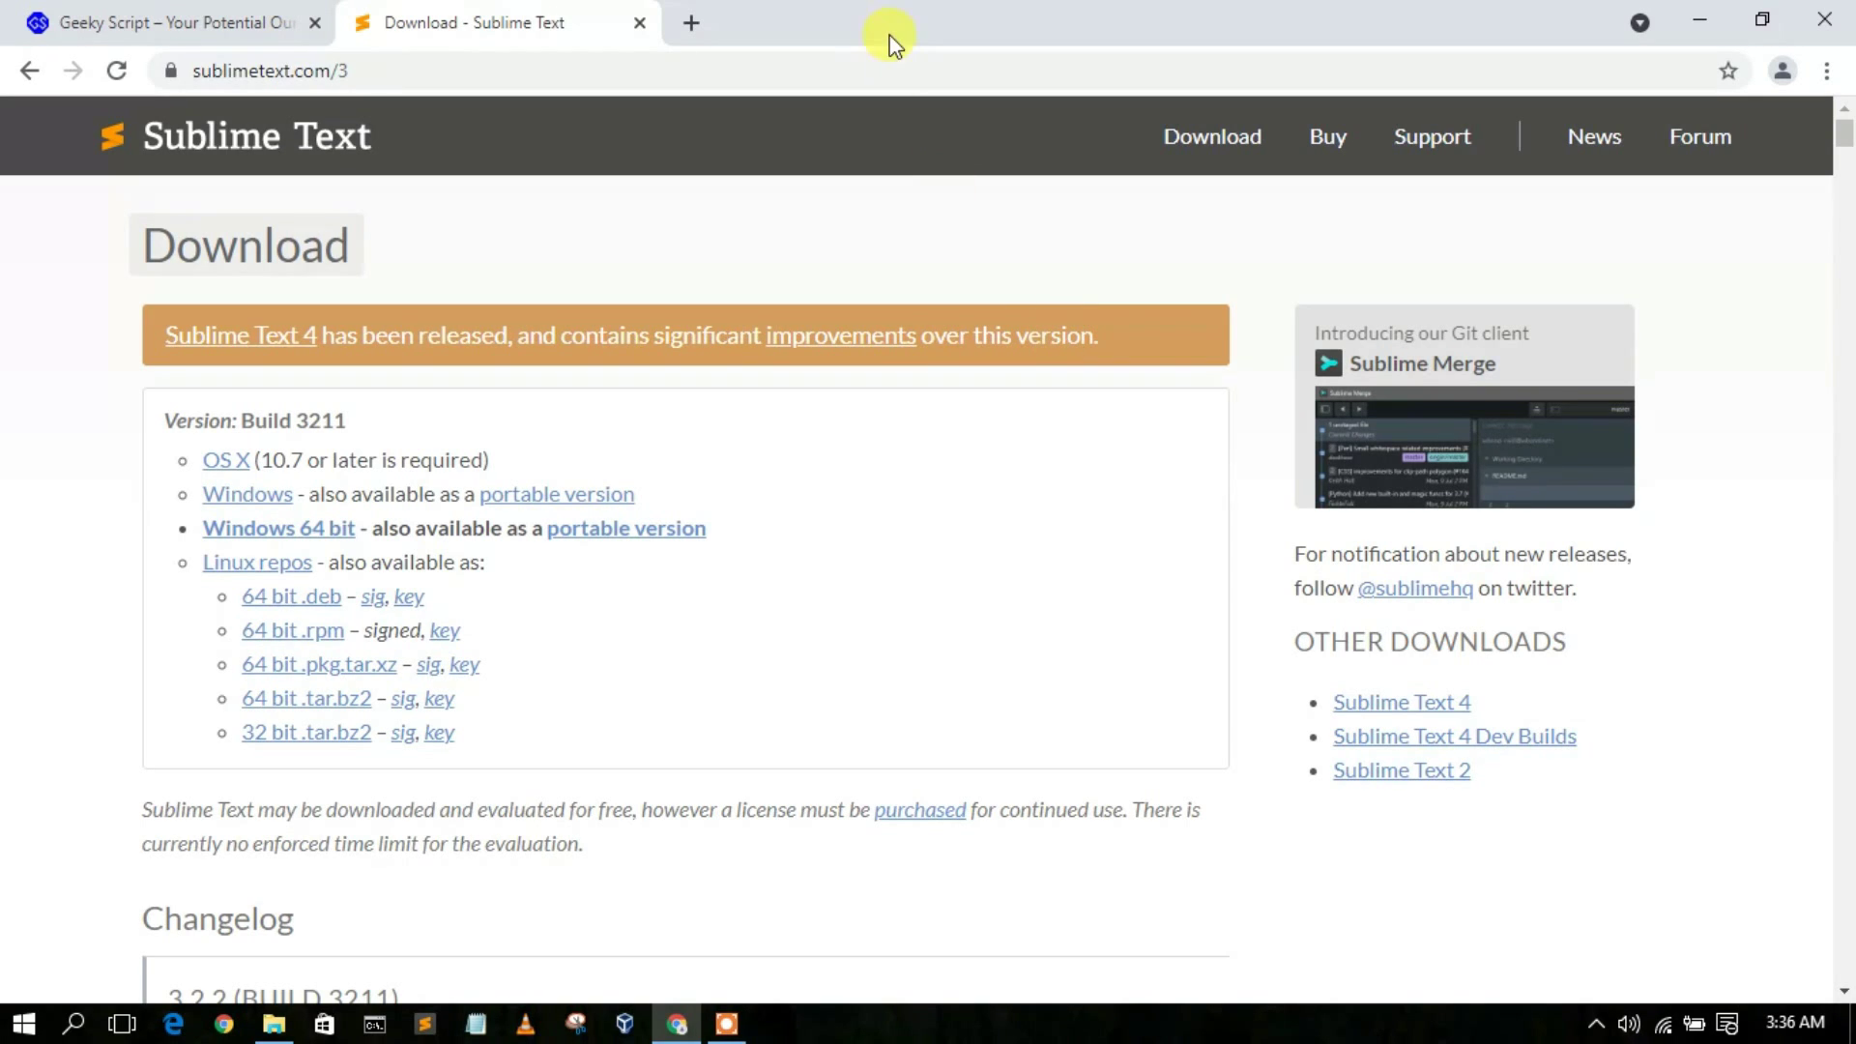
pyautogui.click(837, 69)
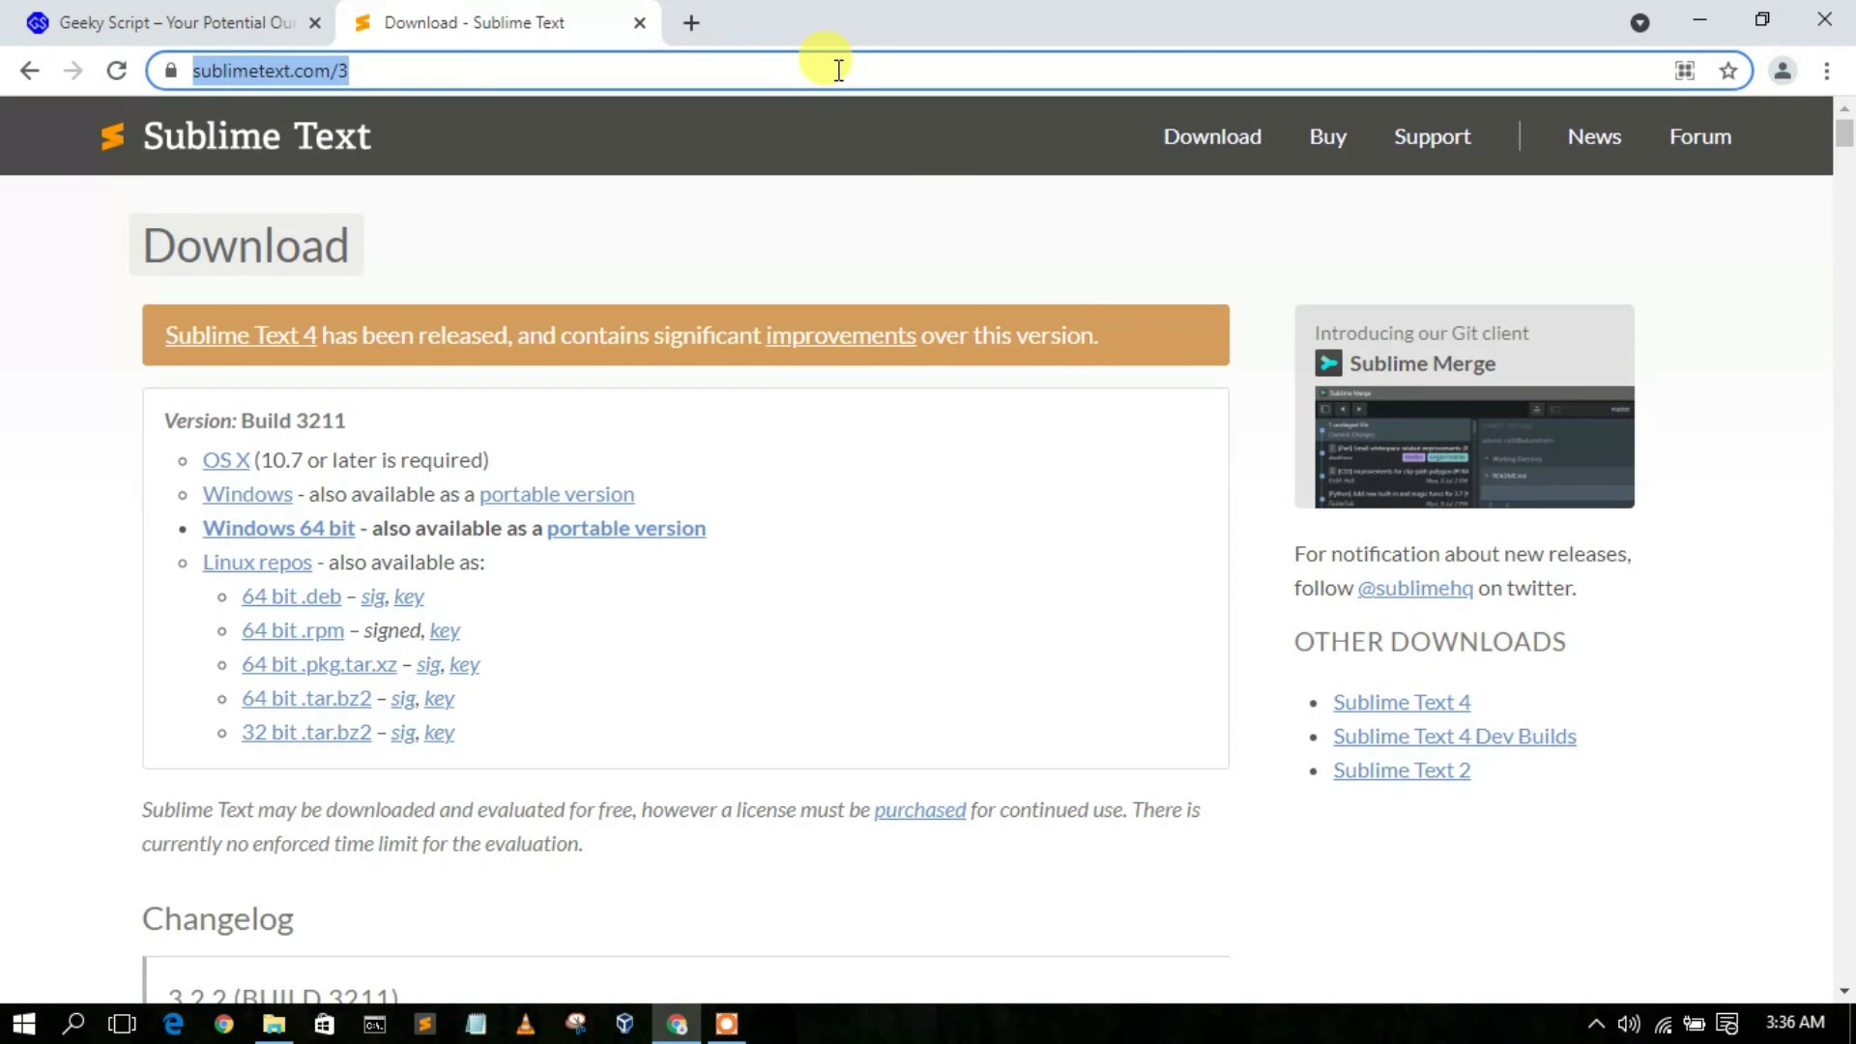
# Step: Go to the Sublime Text 4 Build 4107 page and start the Windows installer download
pyautogui.click(901, 193)
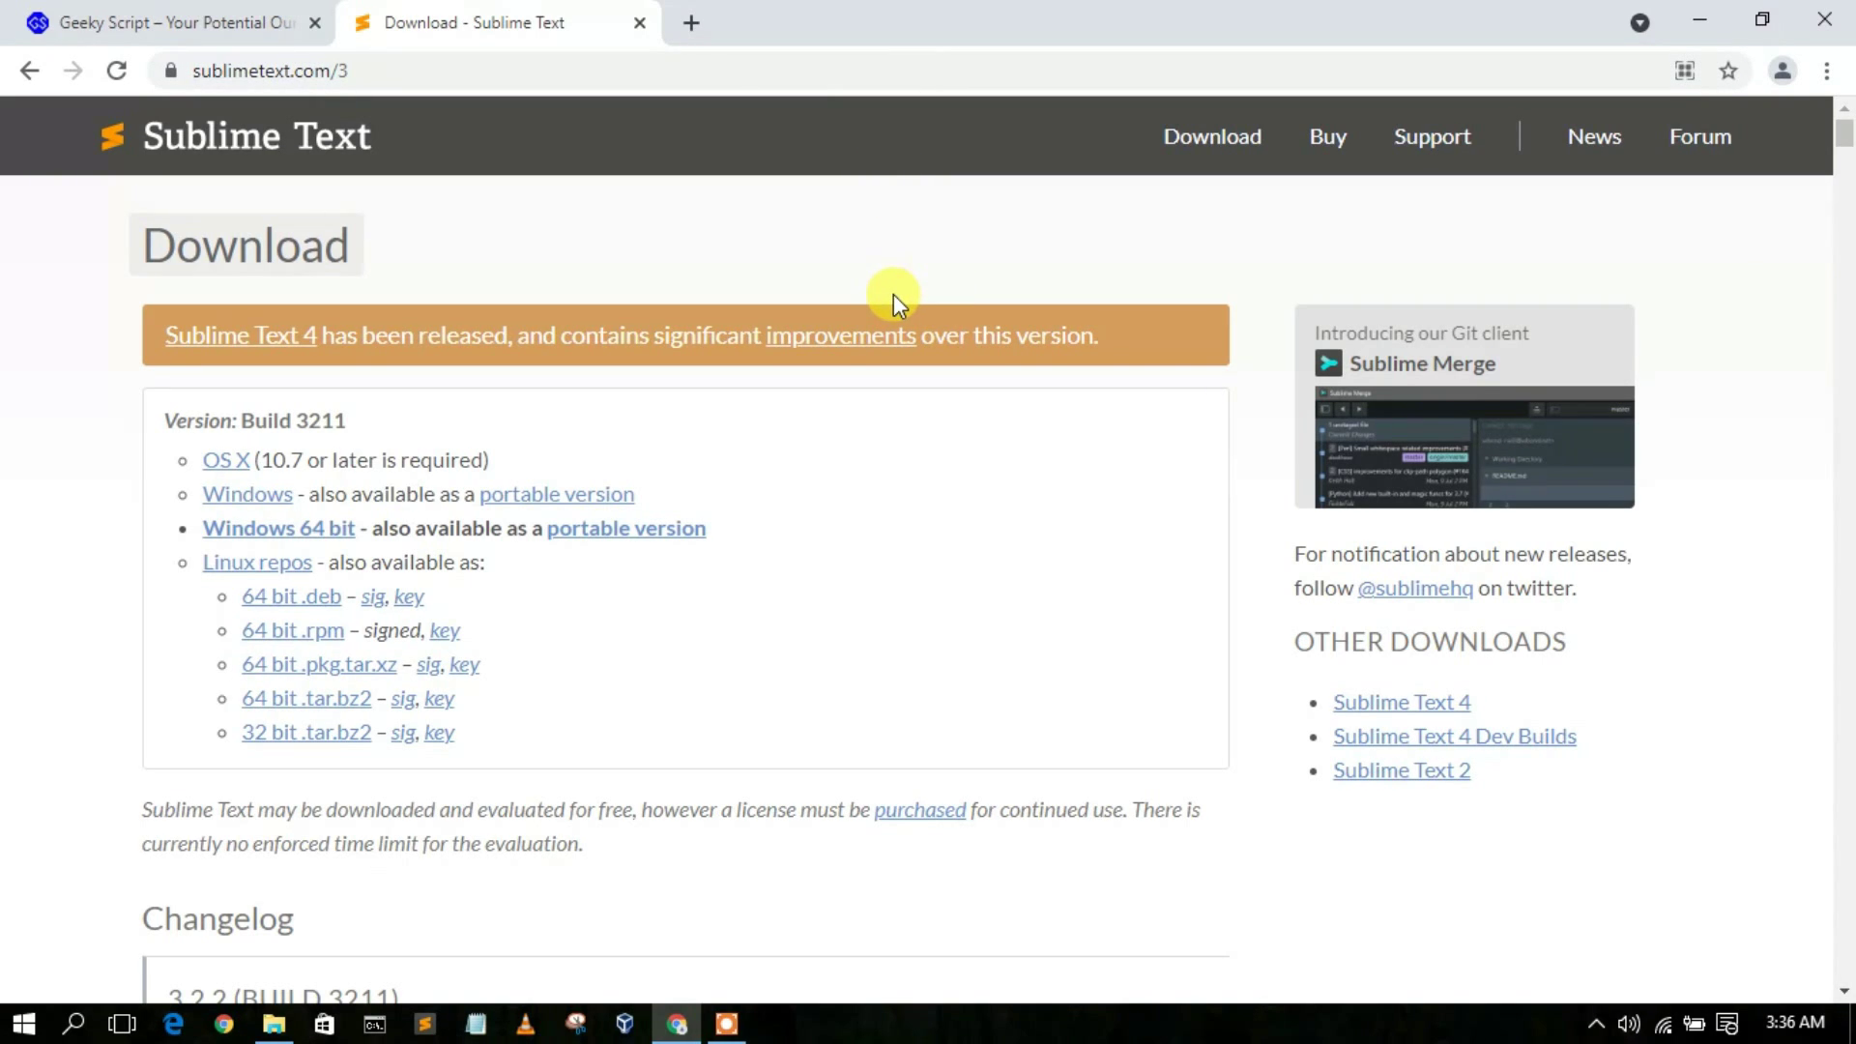
pyautogui.click(257, 339)
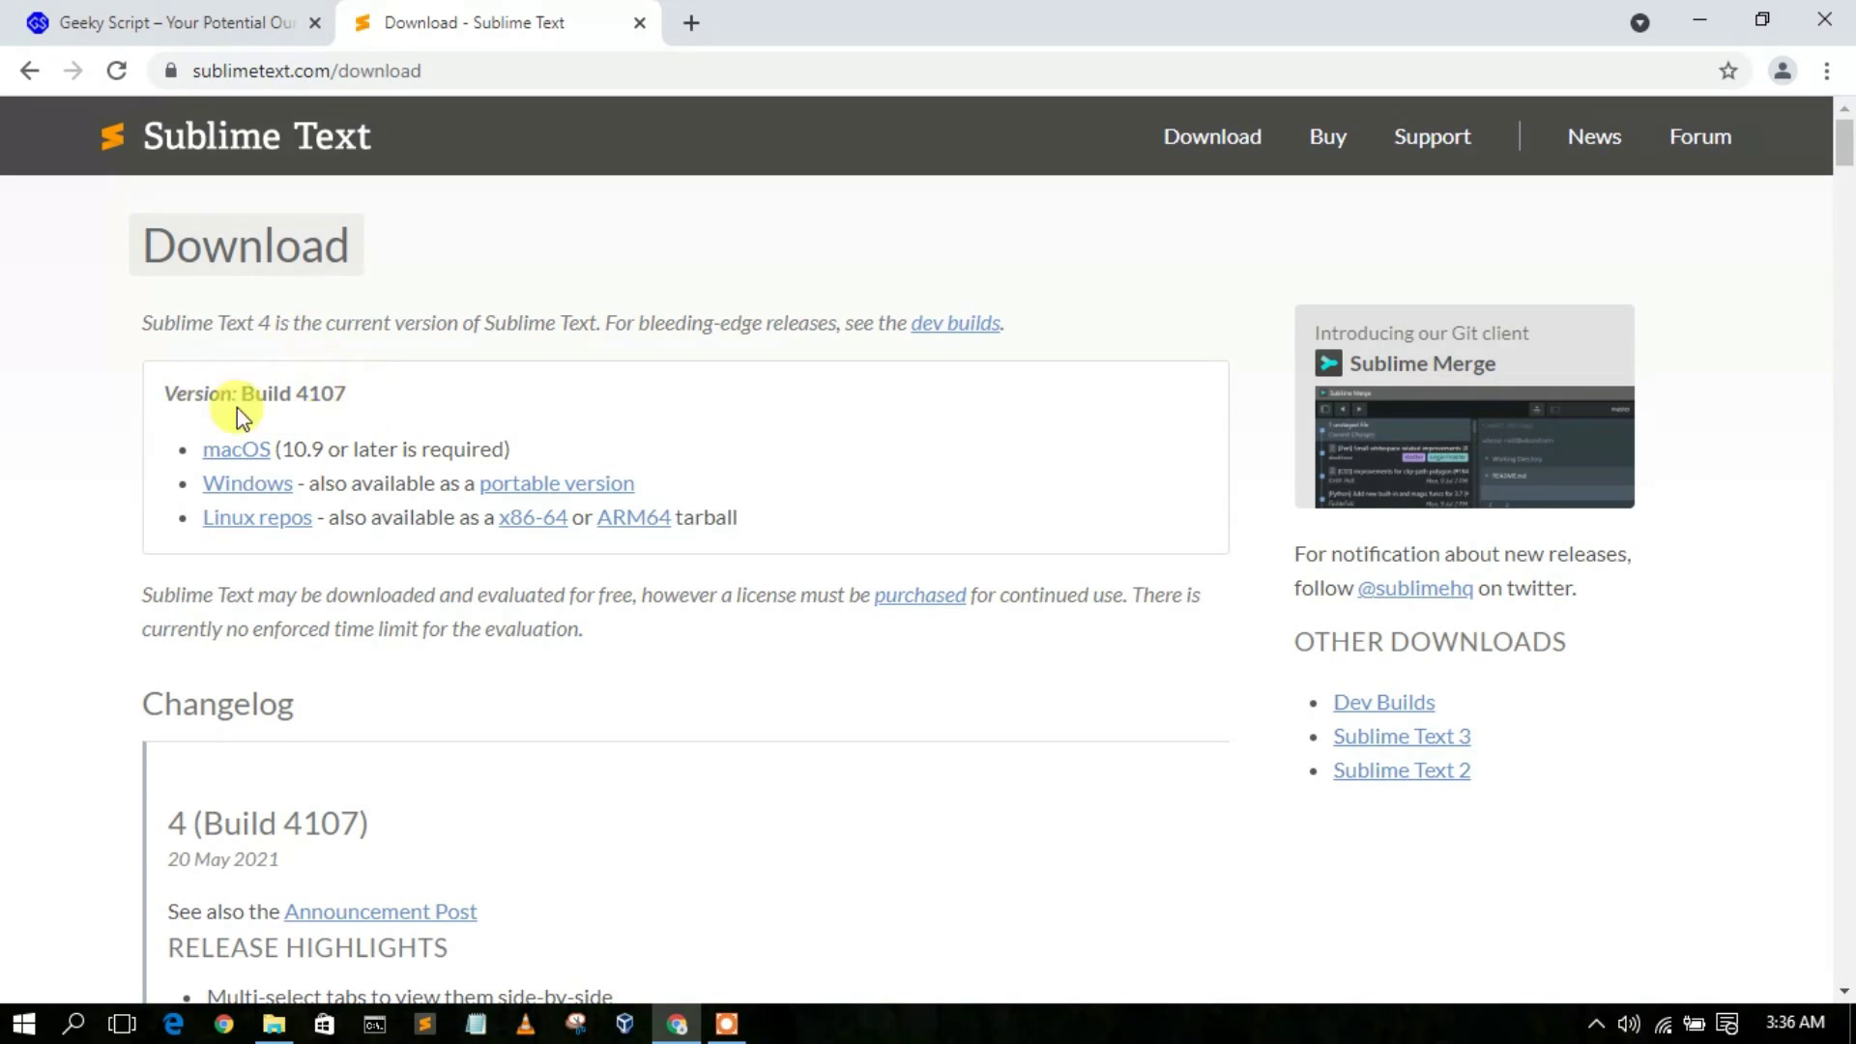
pyautogui.moveTo(181, 322); pyautogui.dragTo(657, 314)
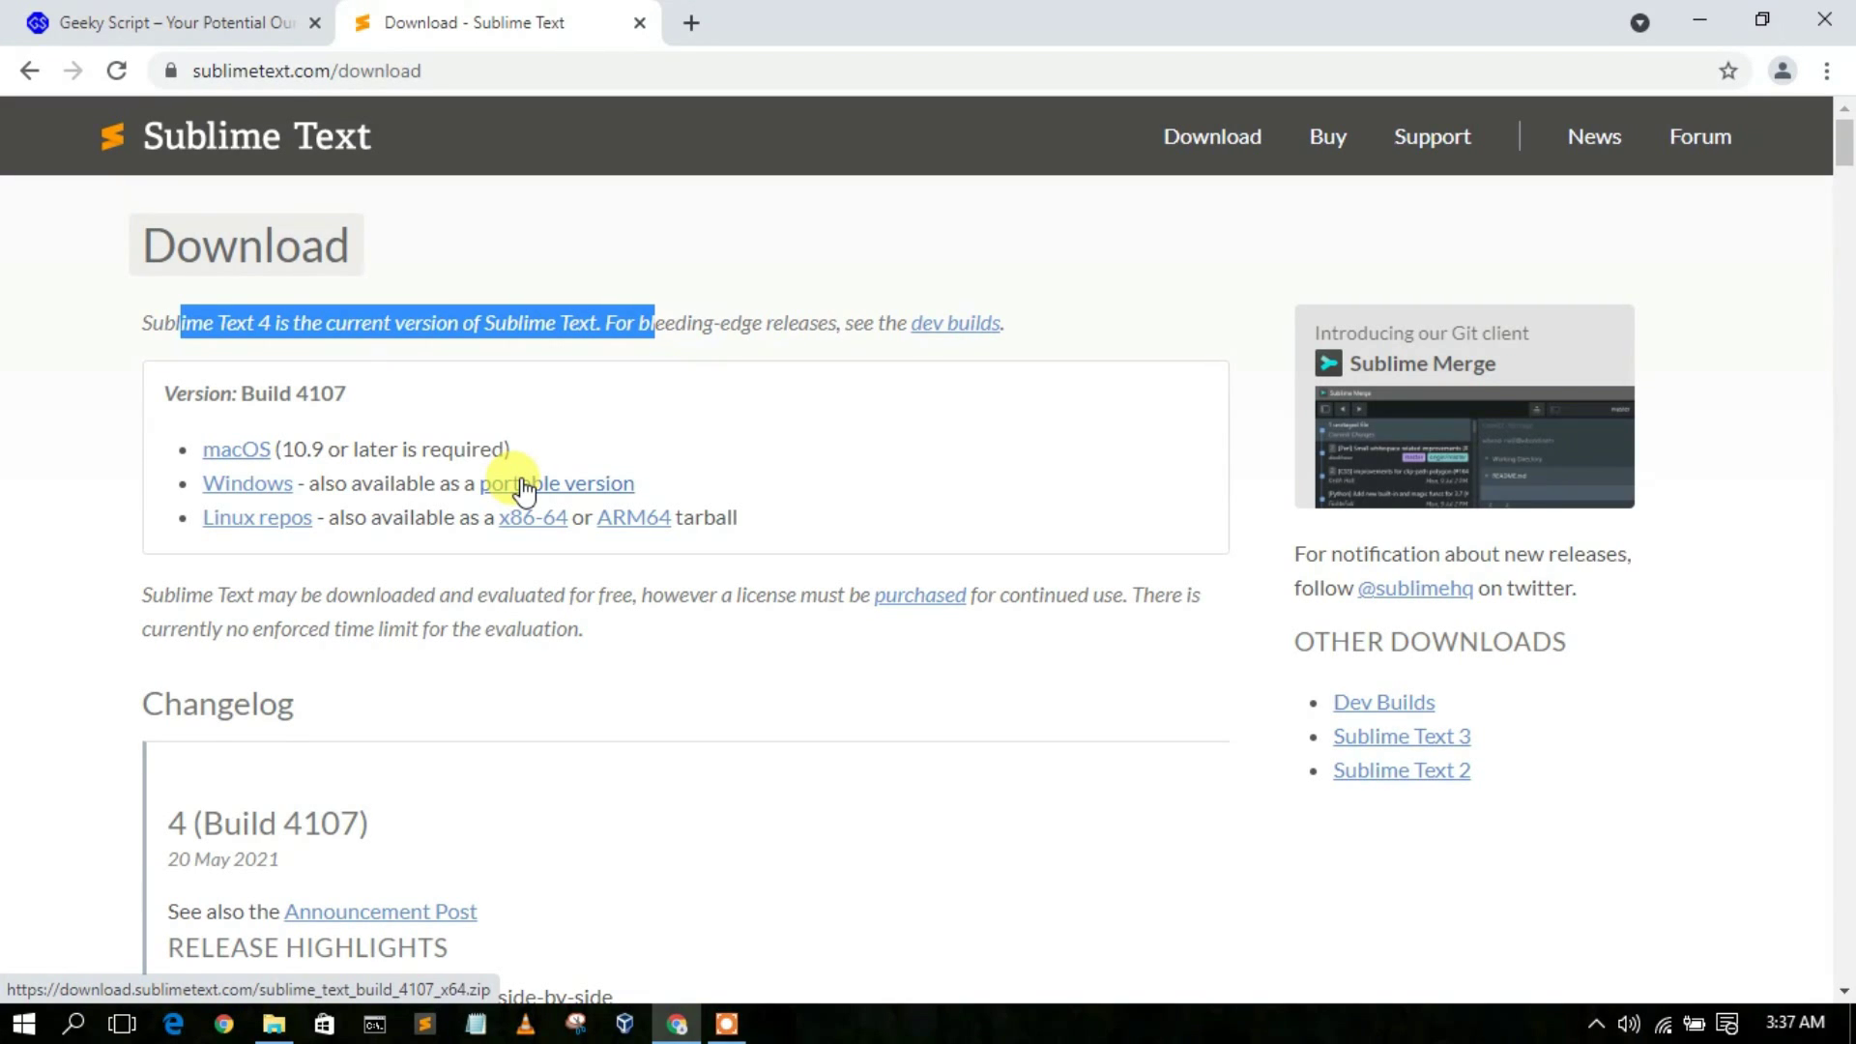
pyautogui.click(259, 491)
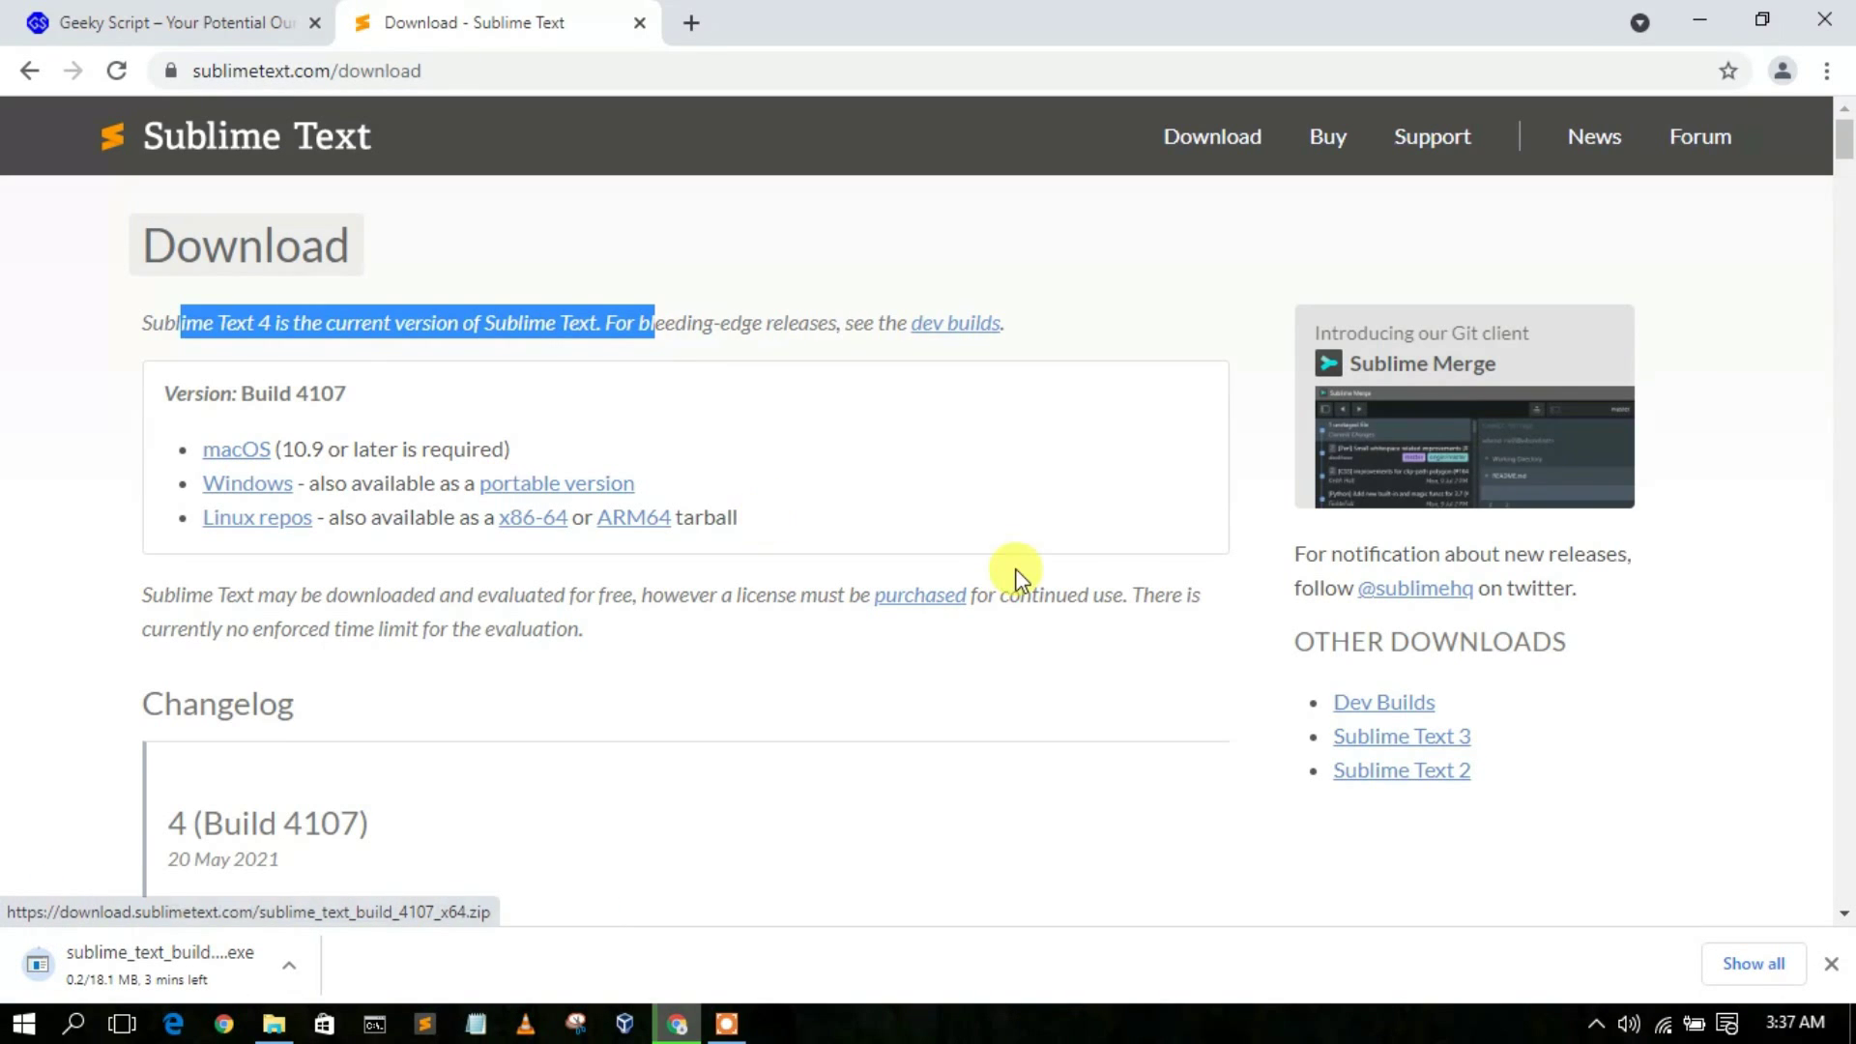
# Step: Remove the finished installer from Chrome's downloads list, minimise Chrome, and open File Explorer
pyautogui.click(1752, 962)
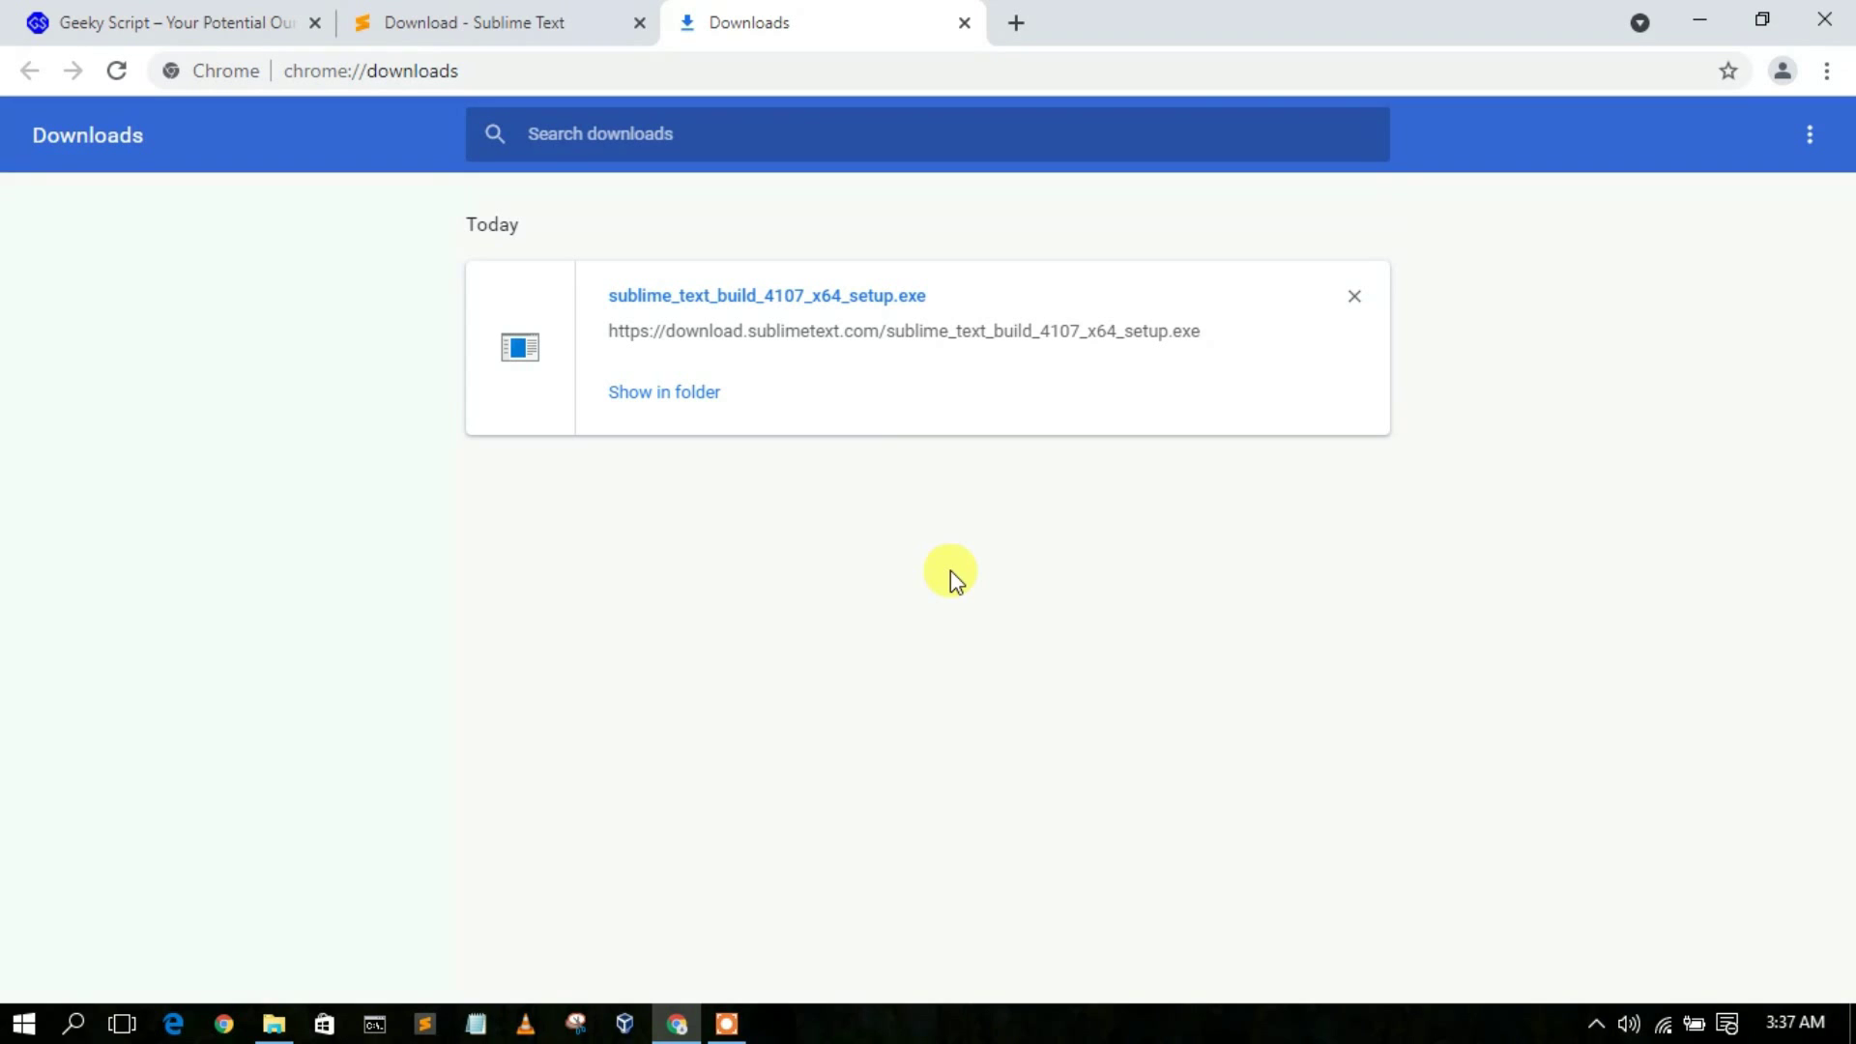
pyautogui.click(1355, 296)
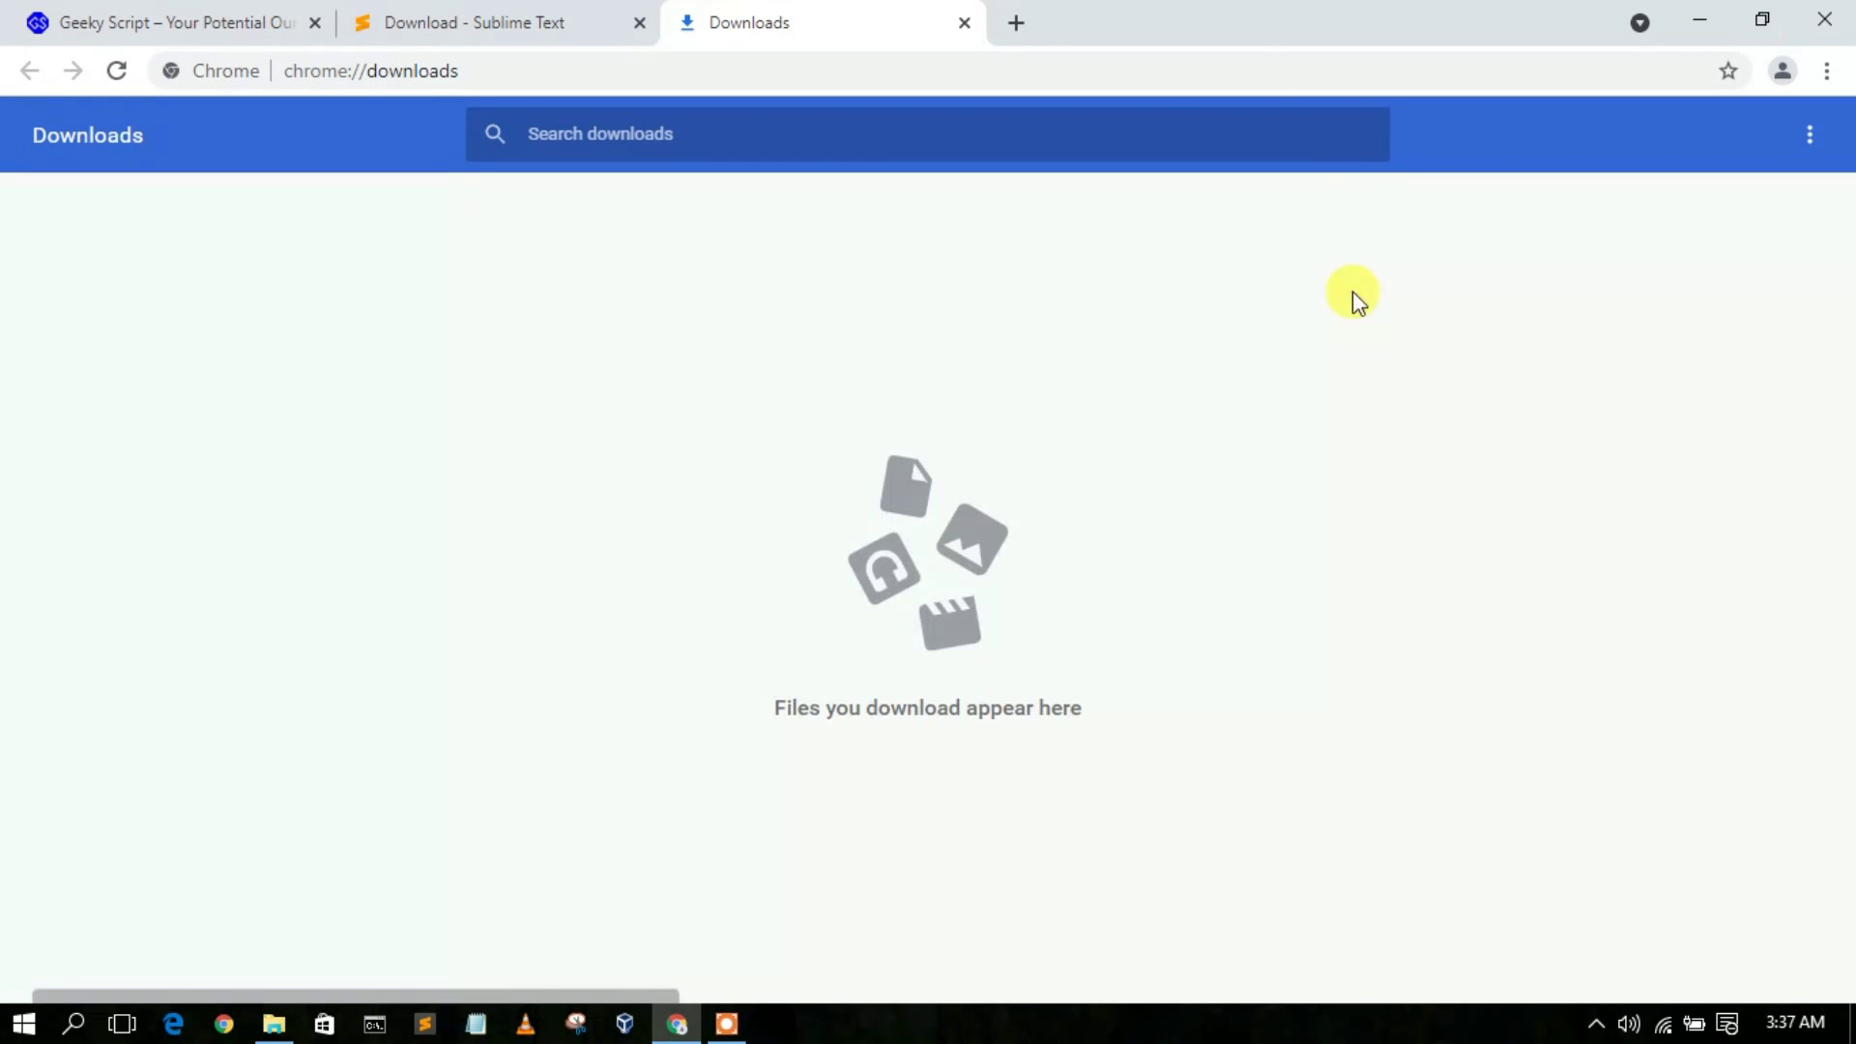
pyautogui.click(1692, 19)
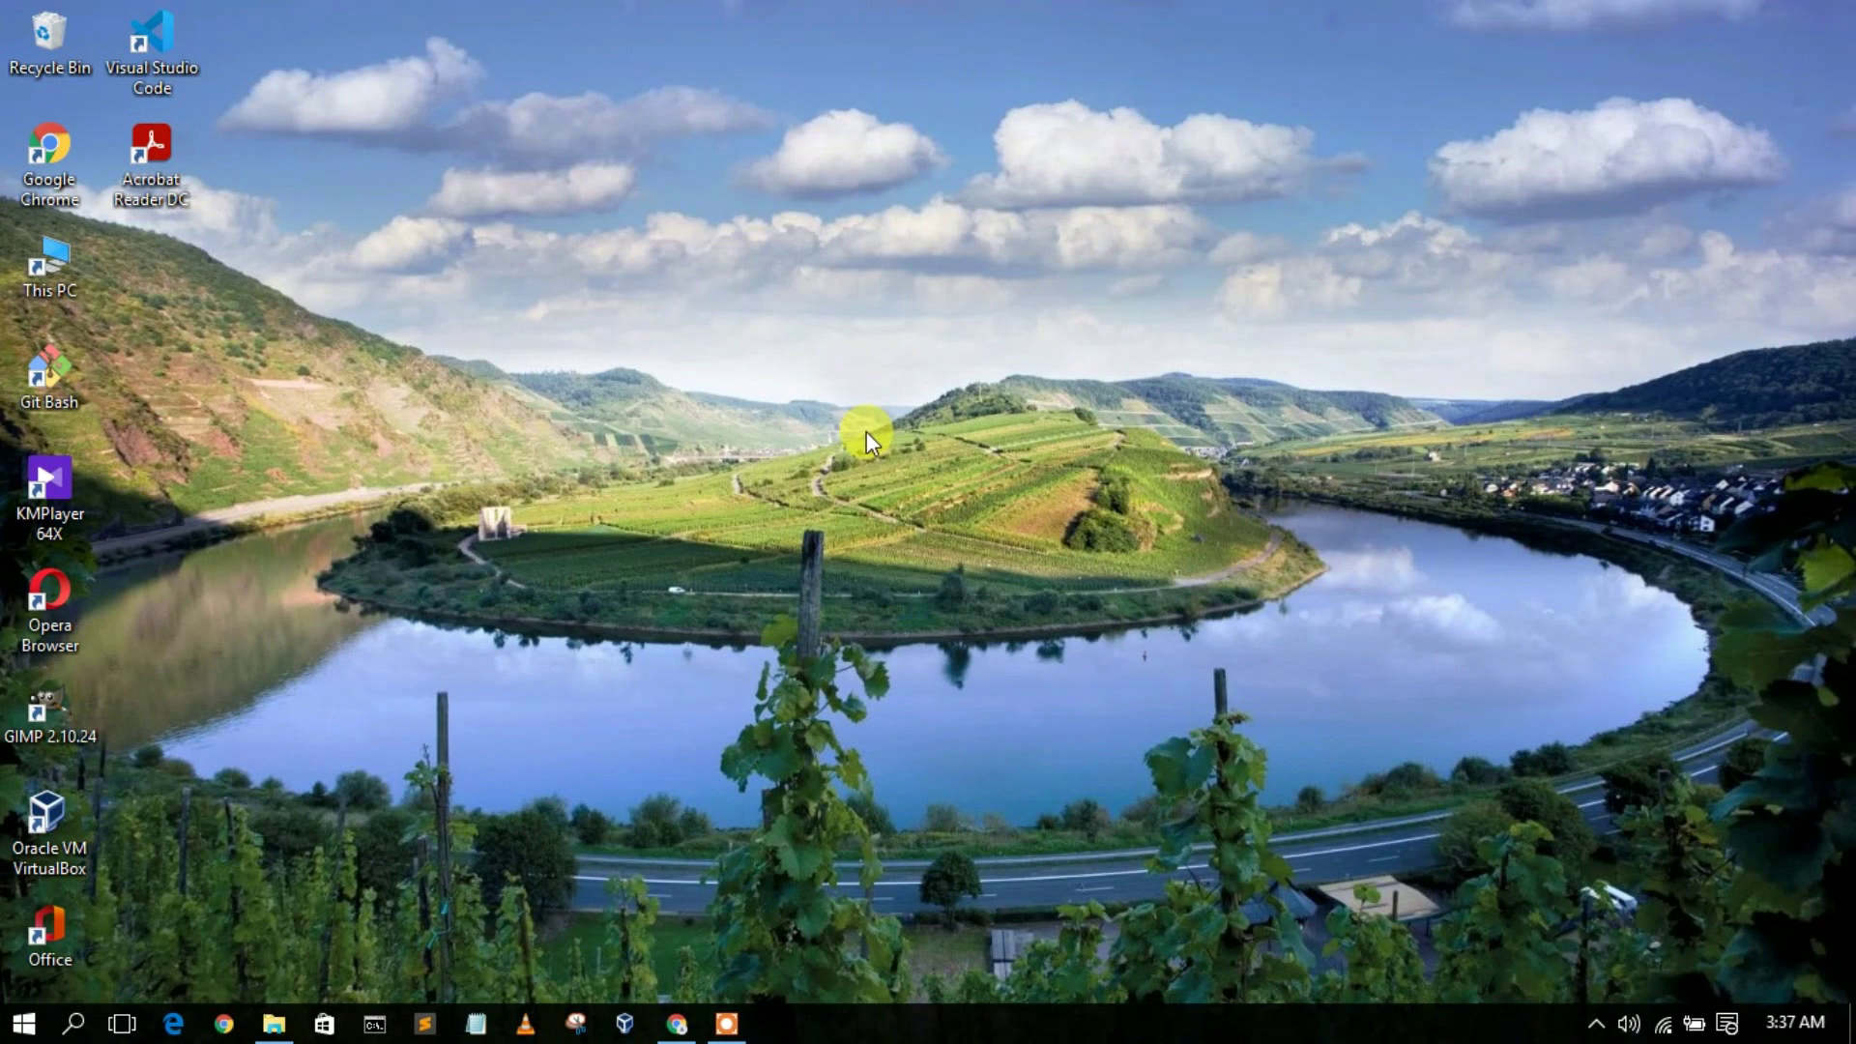
pyautogui.click(273, 1023)
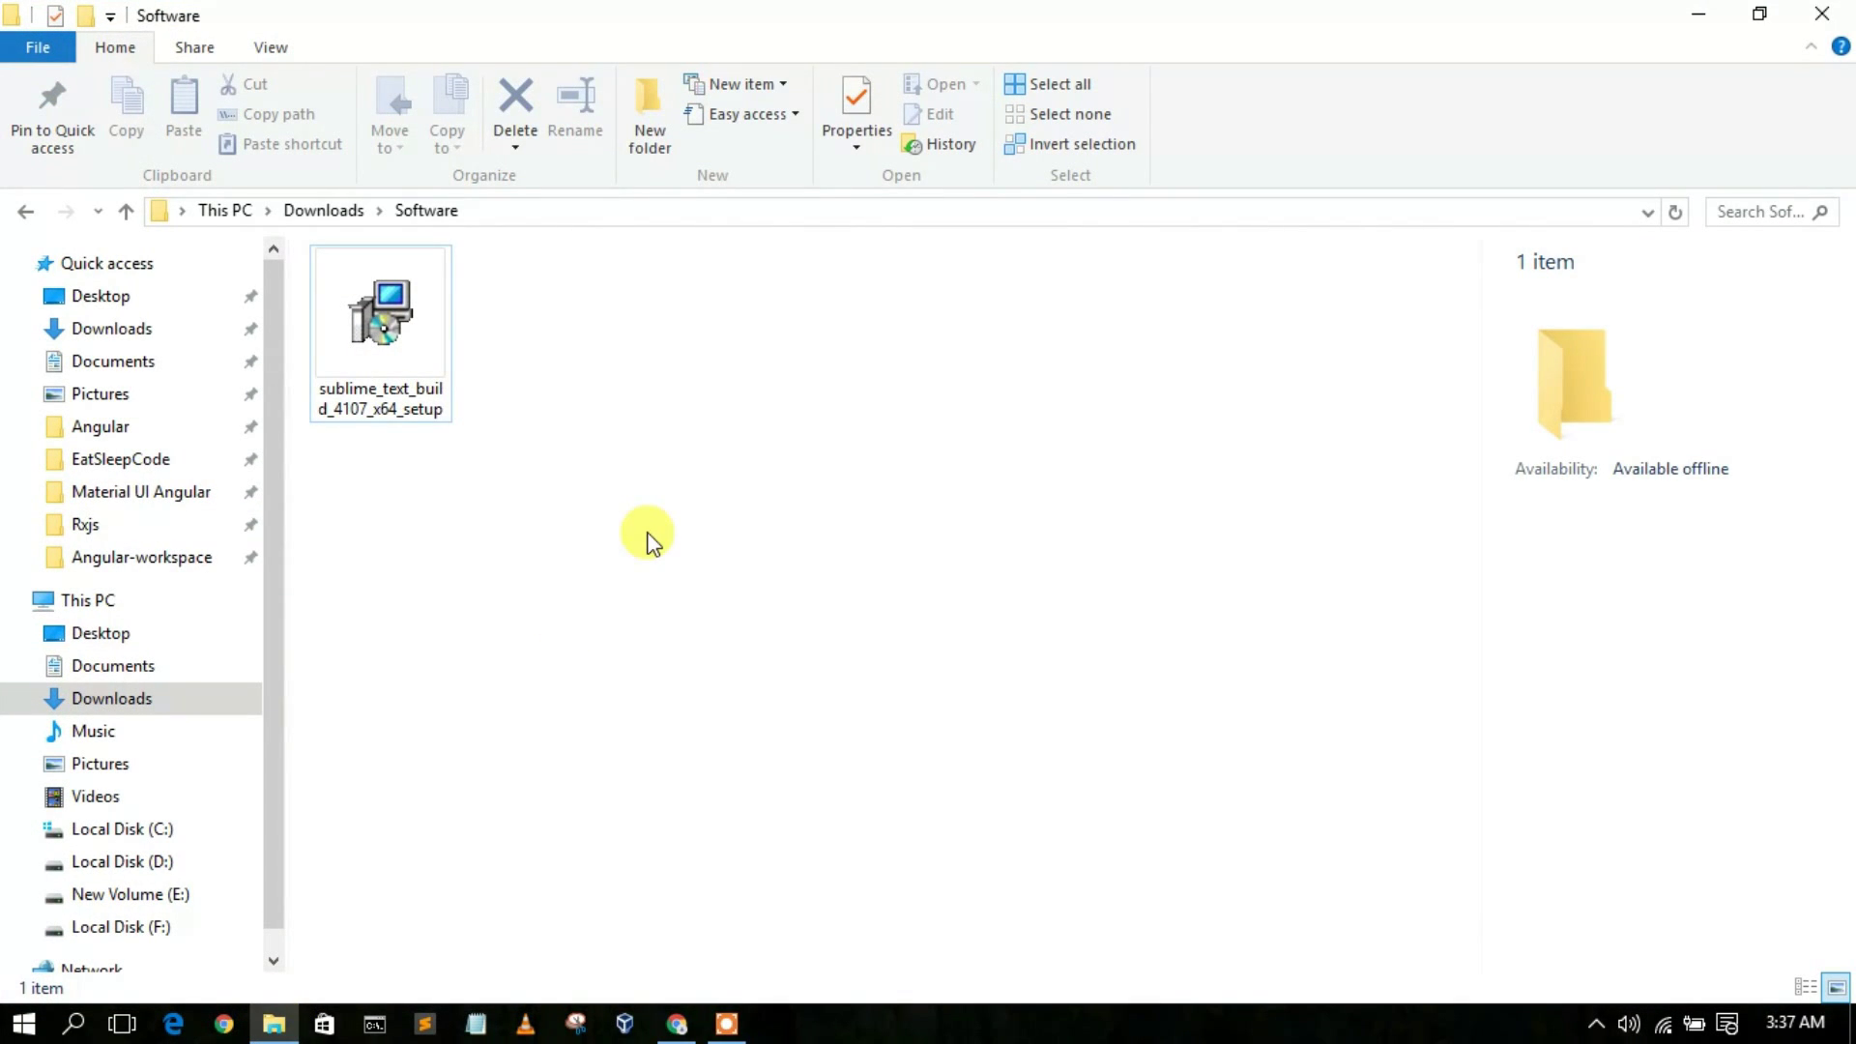
# Step: Run sublime_text_build_4107_x64_setup from Downloads > Software with administrator rights
pyautogui.click(379, 312)
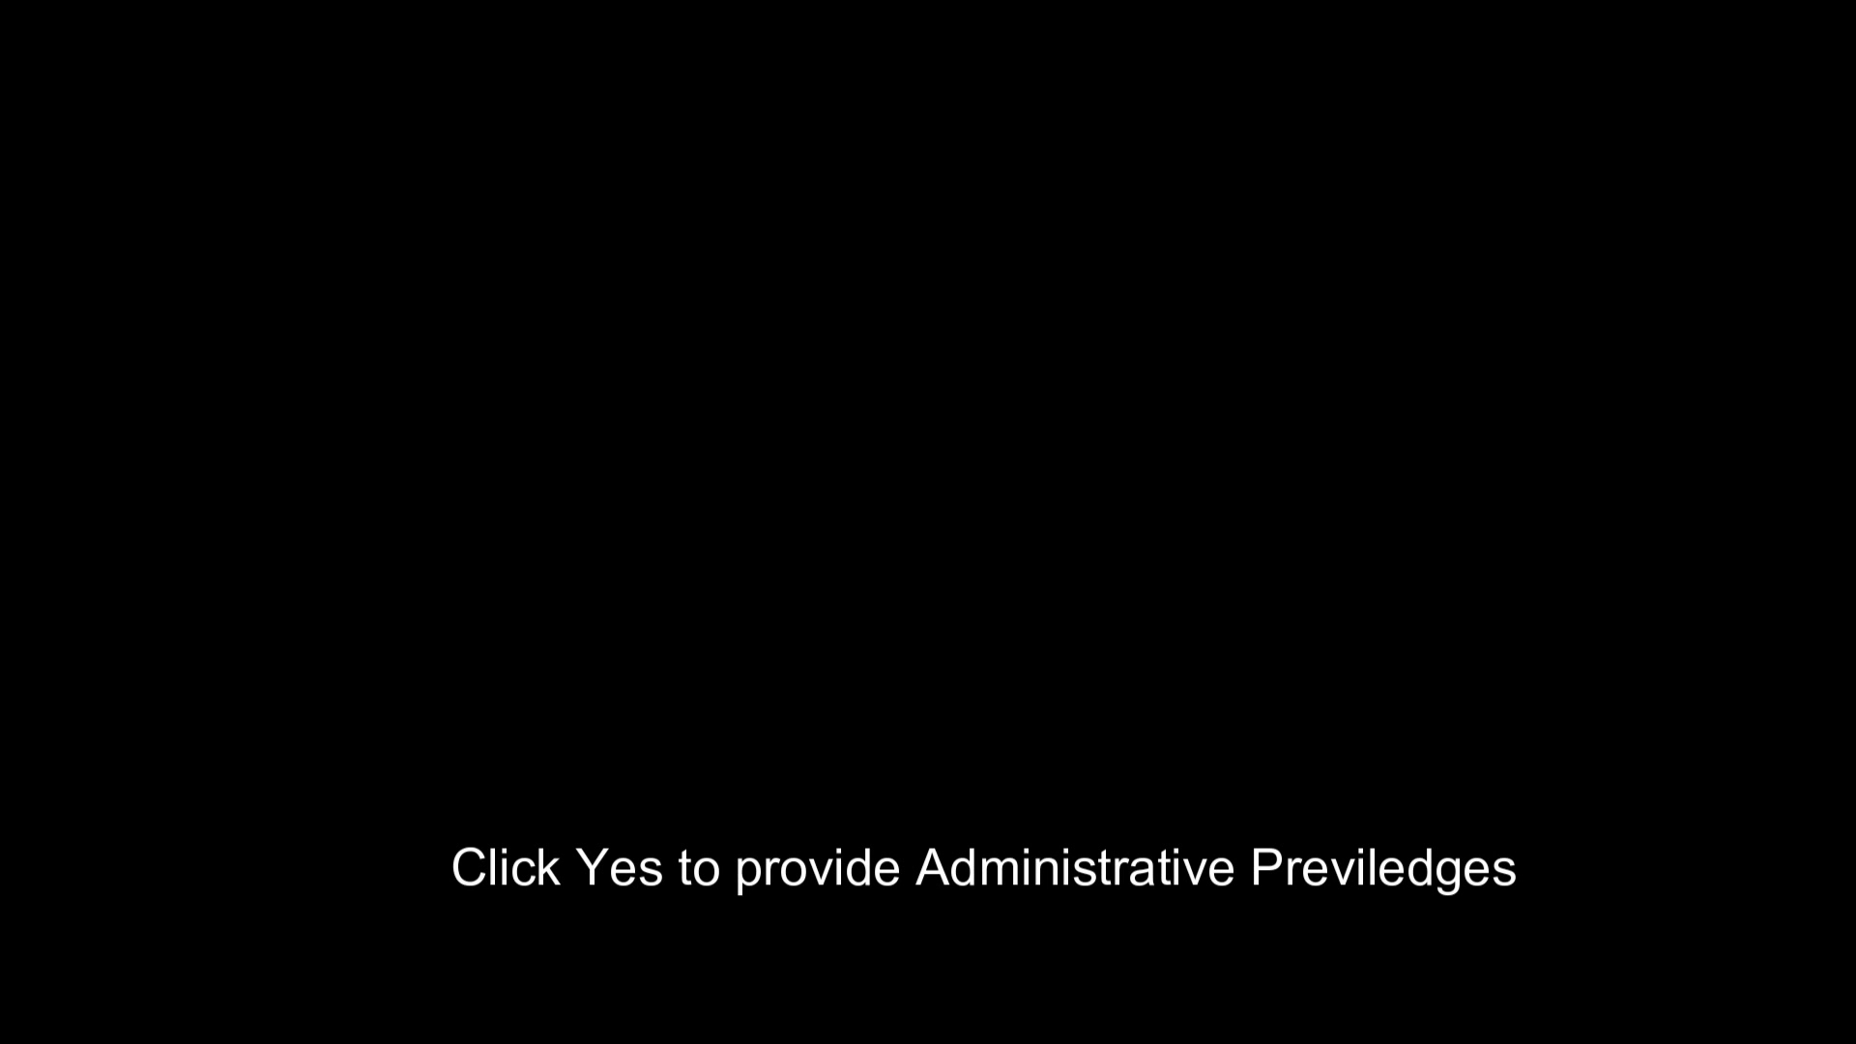
pyautogui.click(1077, 551)
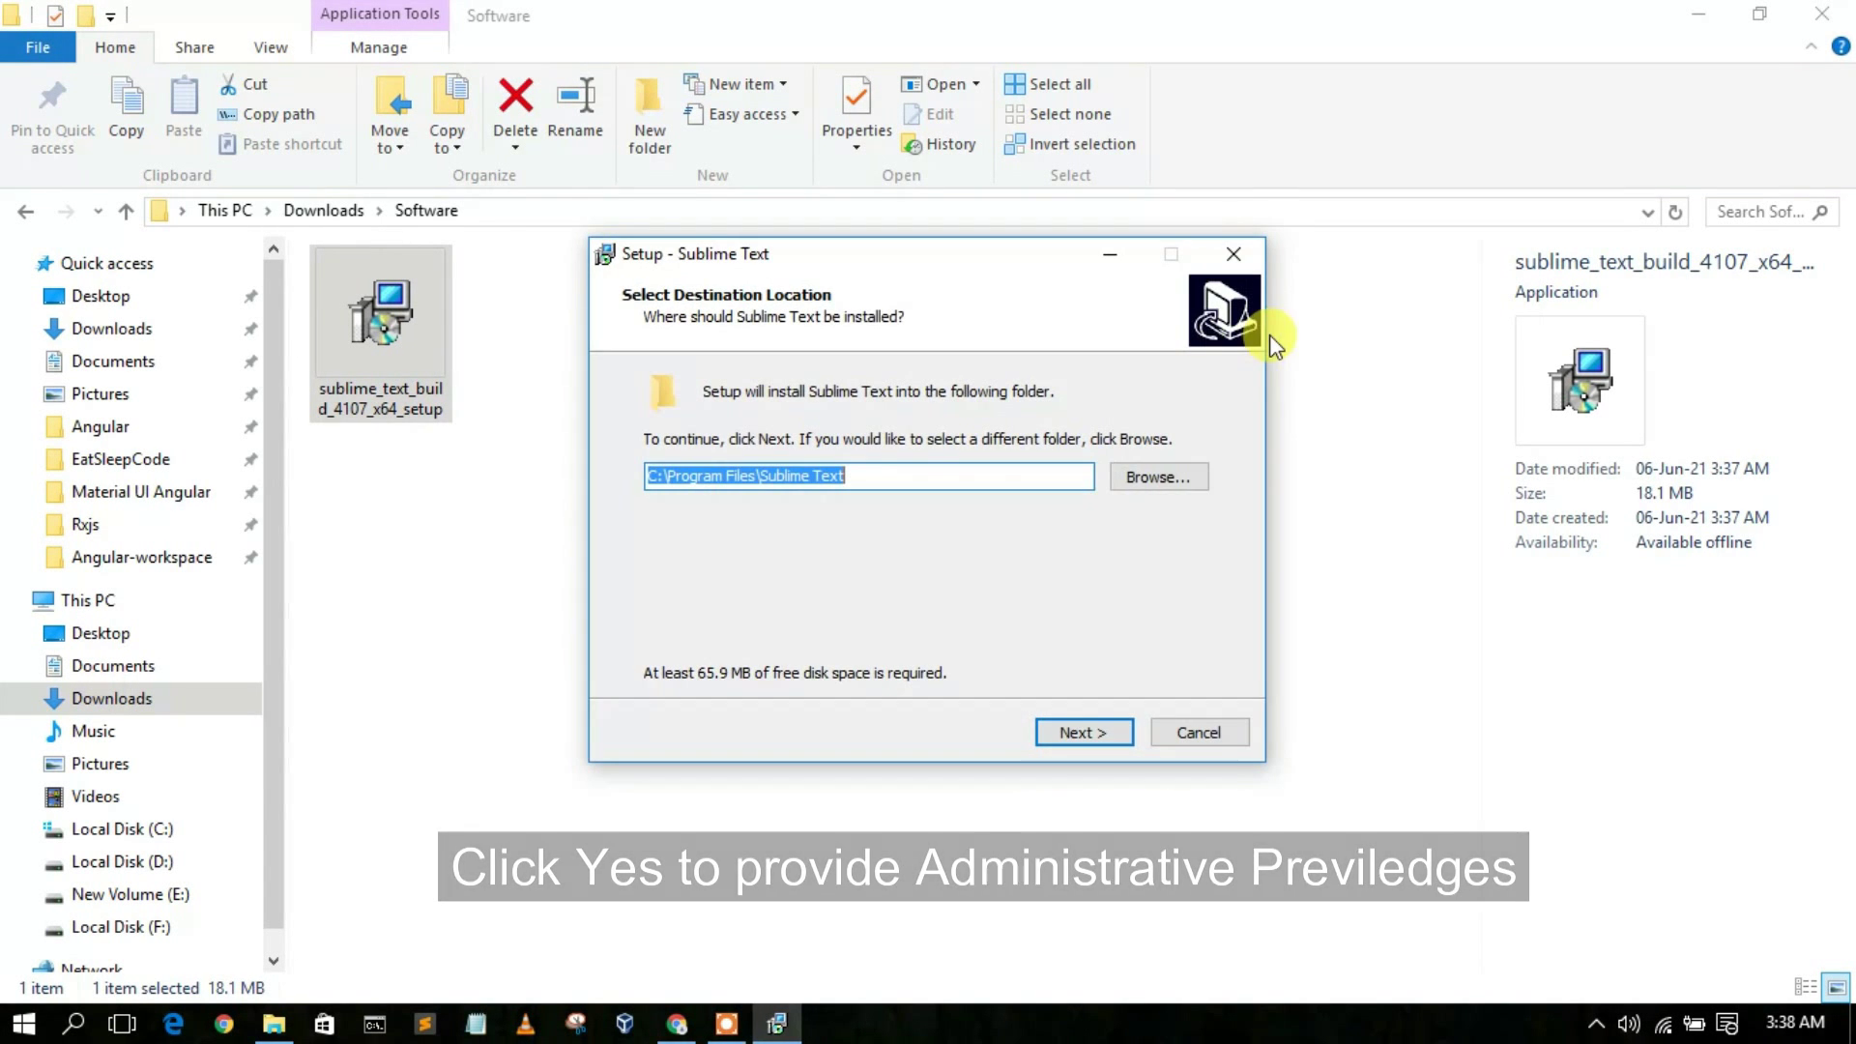
# Step: Minimise File Explorer so only the Setup wizard's destination step remains
pyautogui.click(1699, 16)
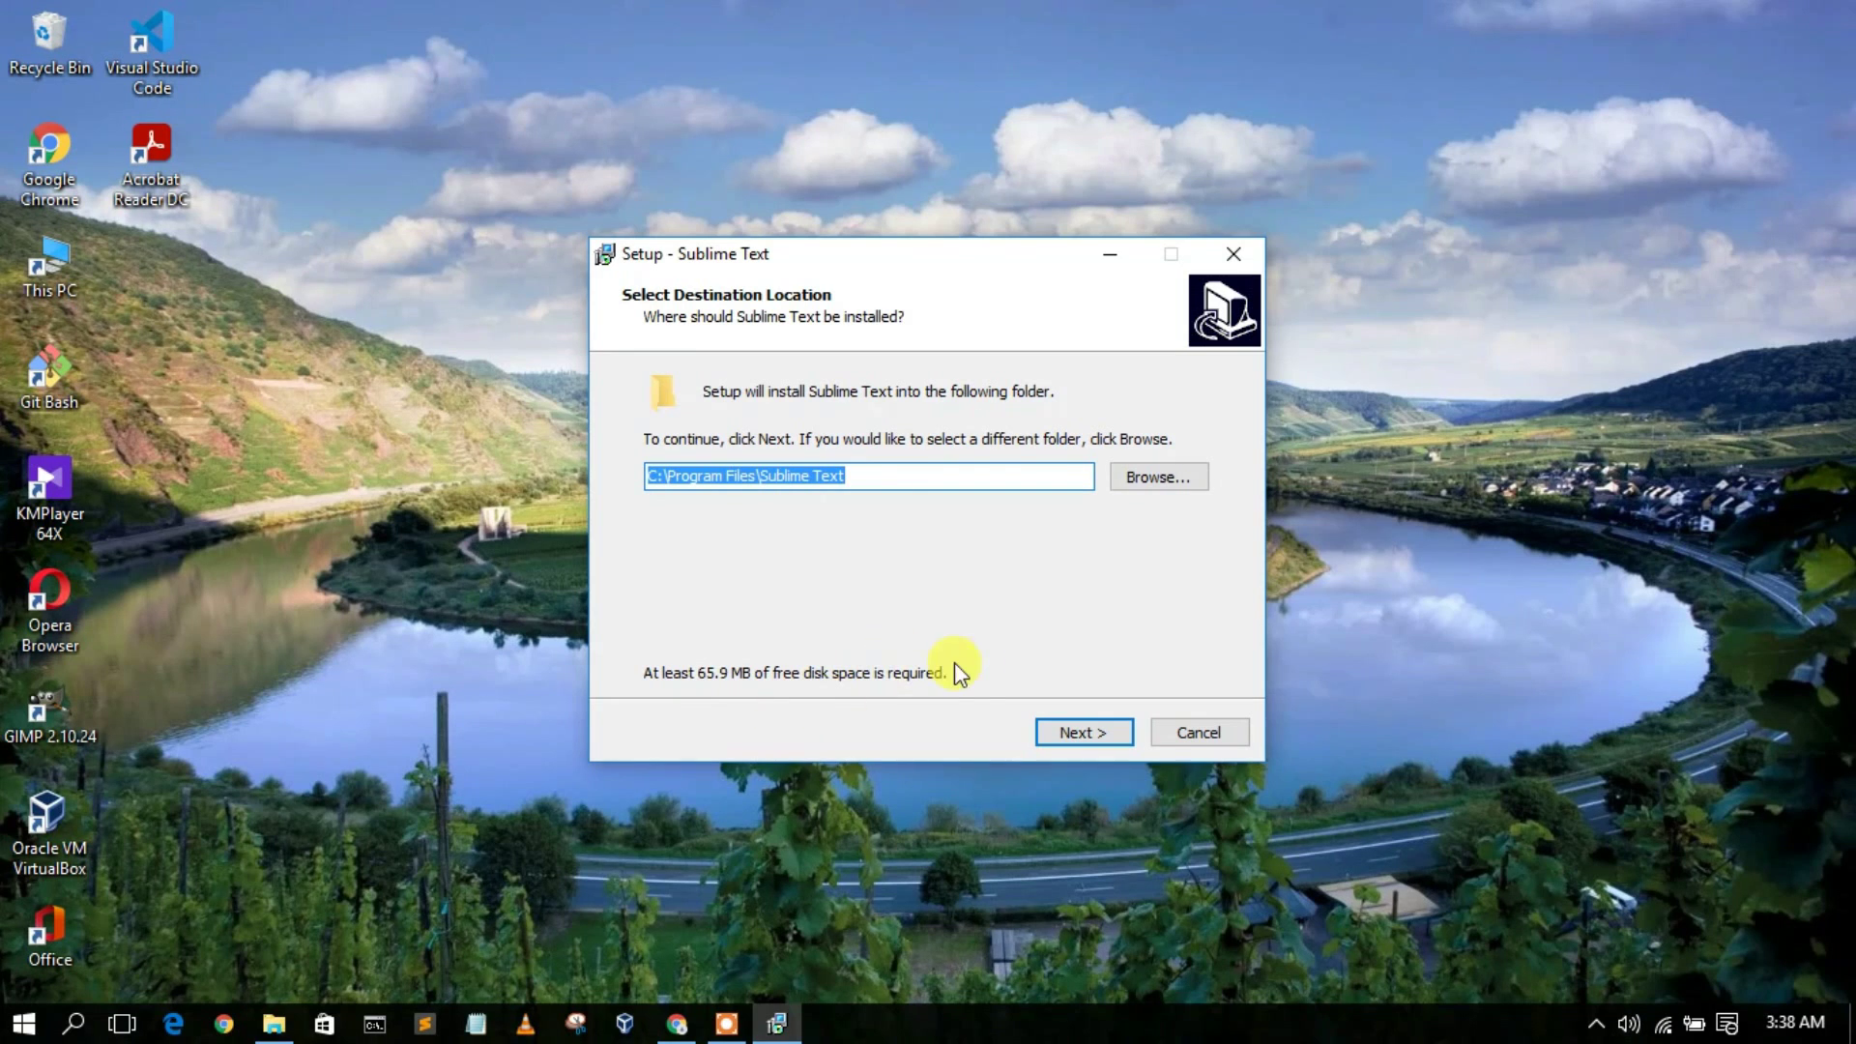
# Step: Install to C:\Program Files\Sublime Text with 'Add to explorer context menu' ticked, then finish
pyautogui.click(1077, 727)
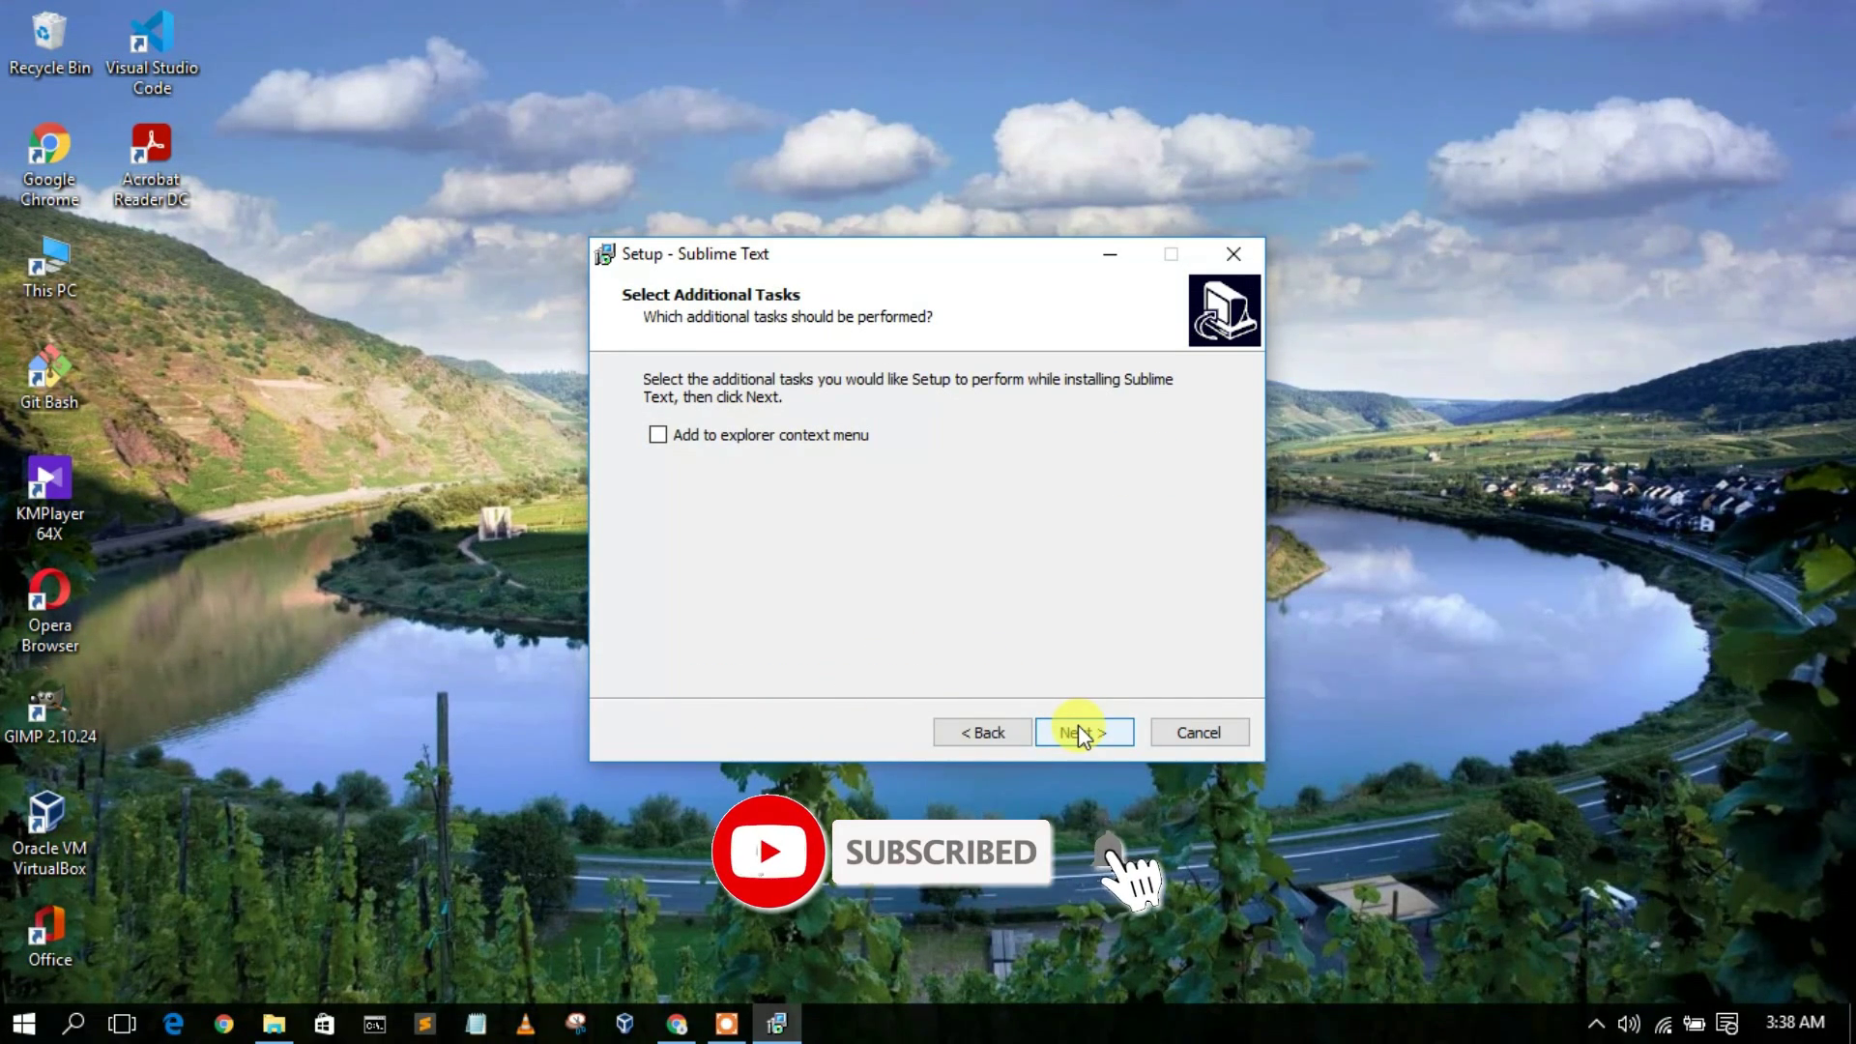
pyautogui.click(727, 438)
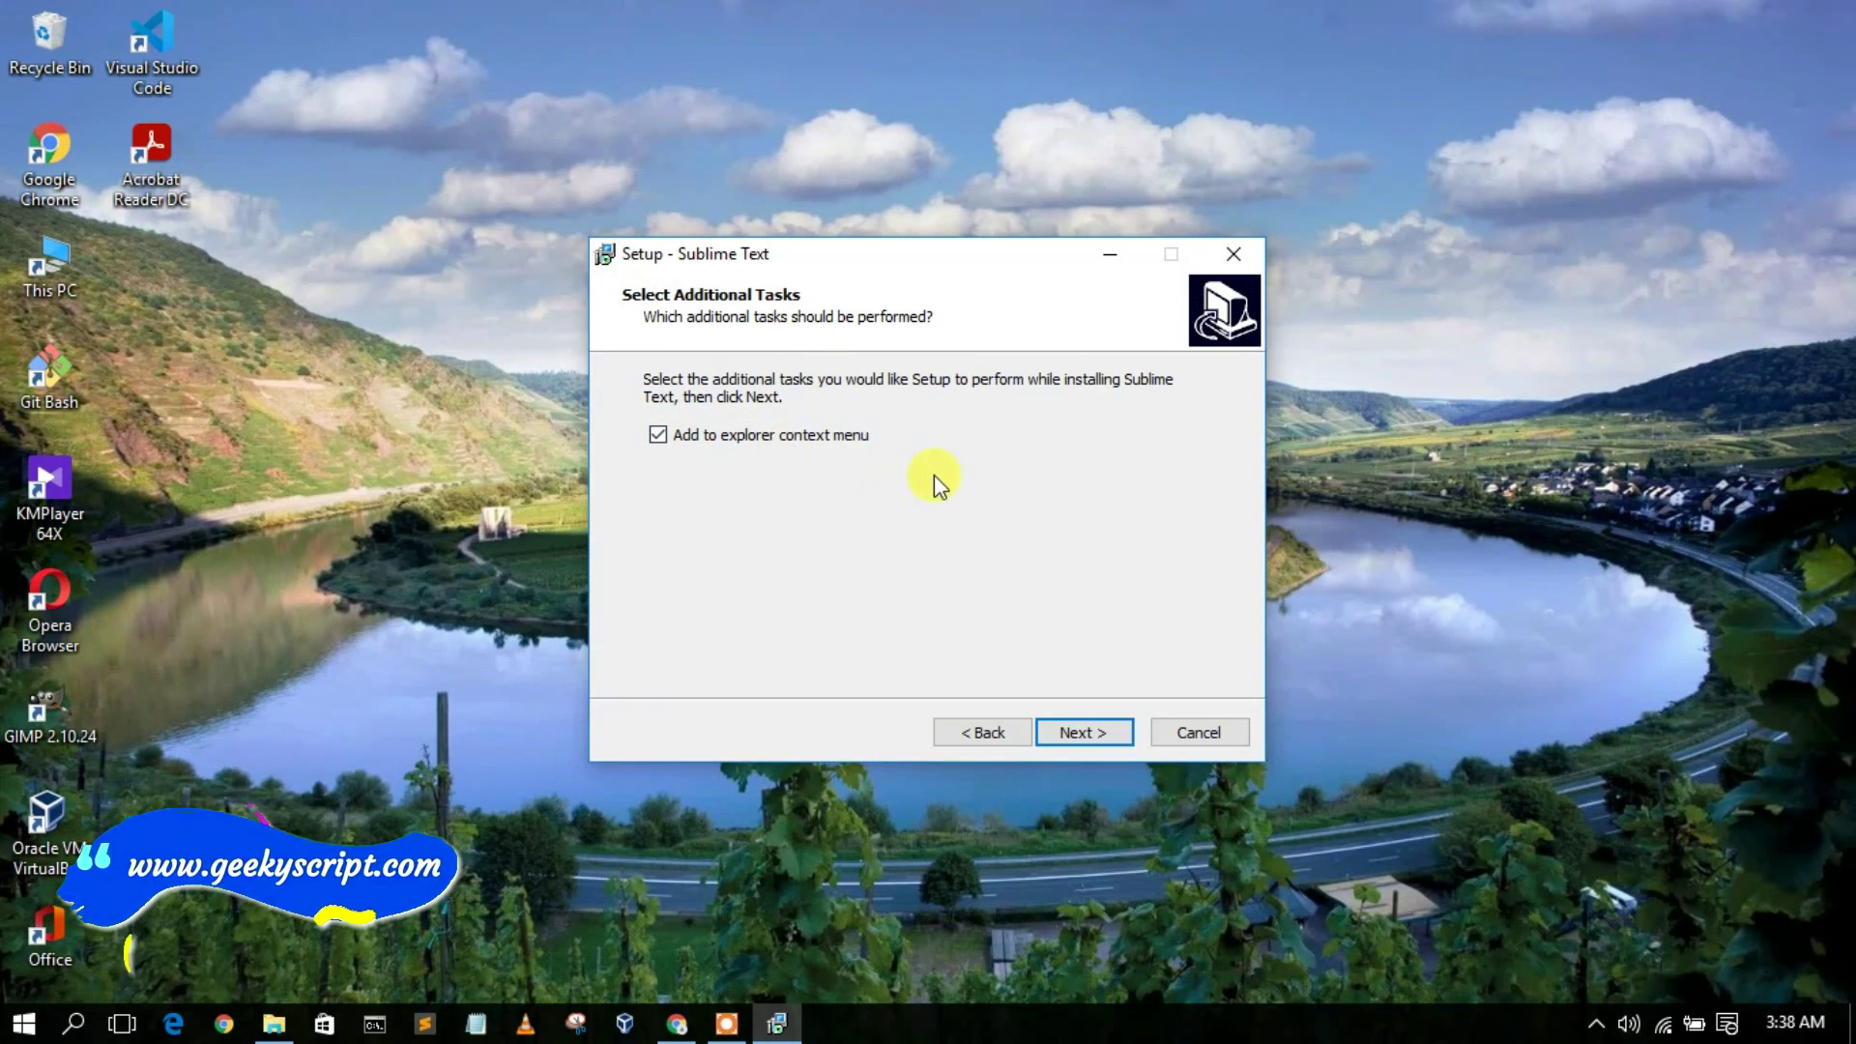
pyautogui.click(1085, 732)
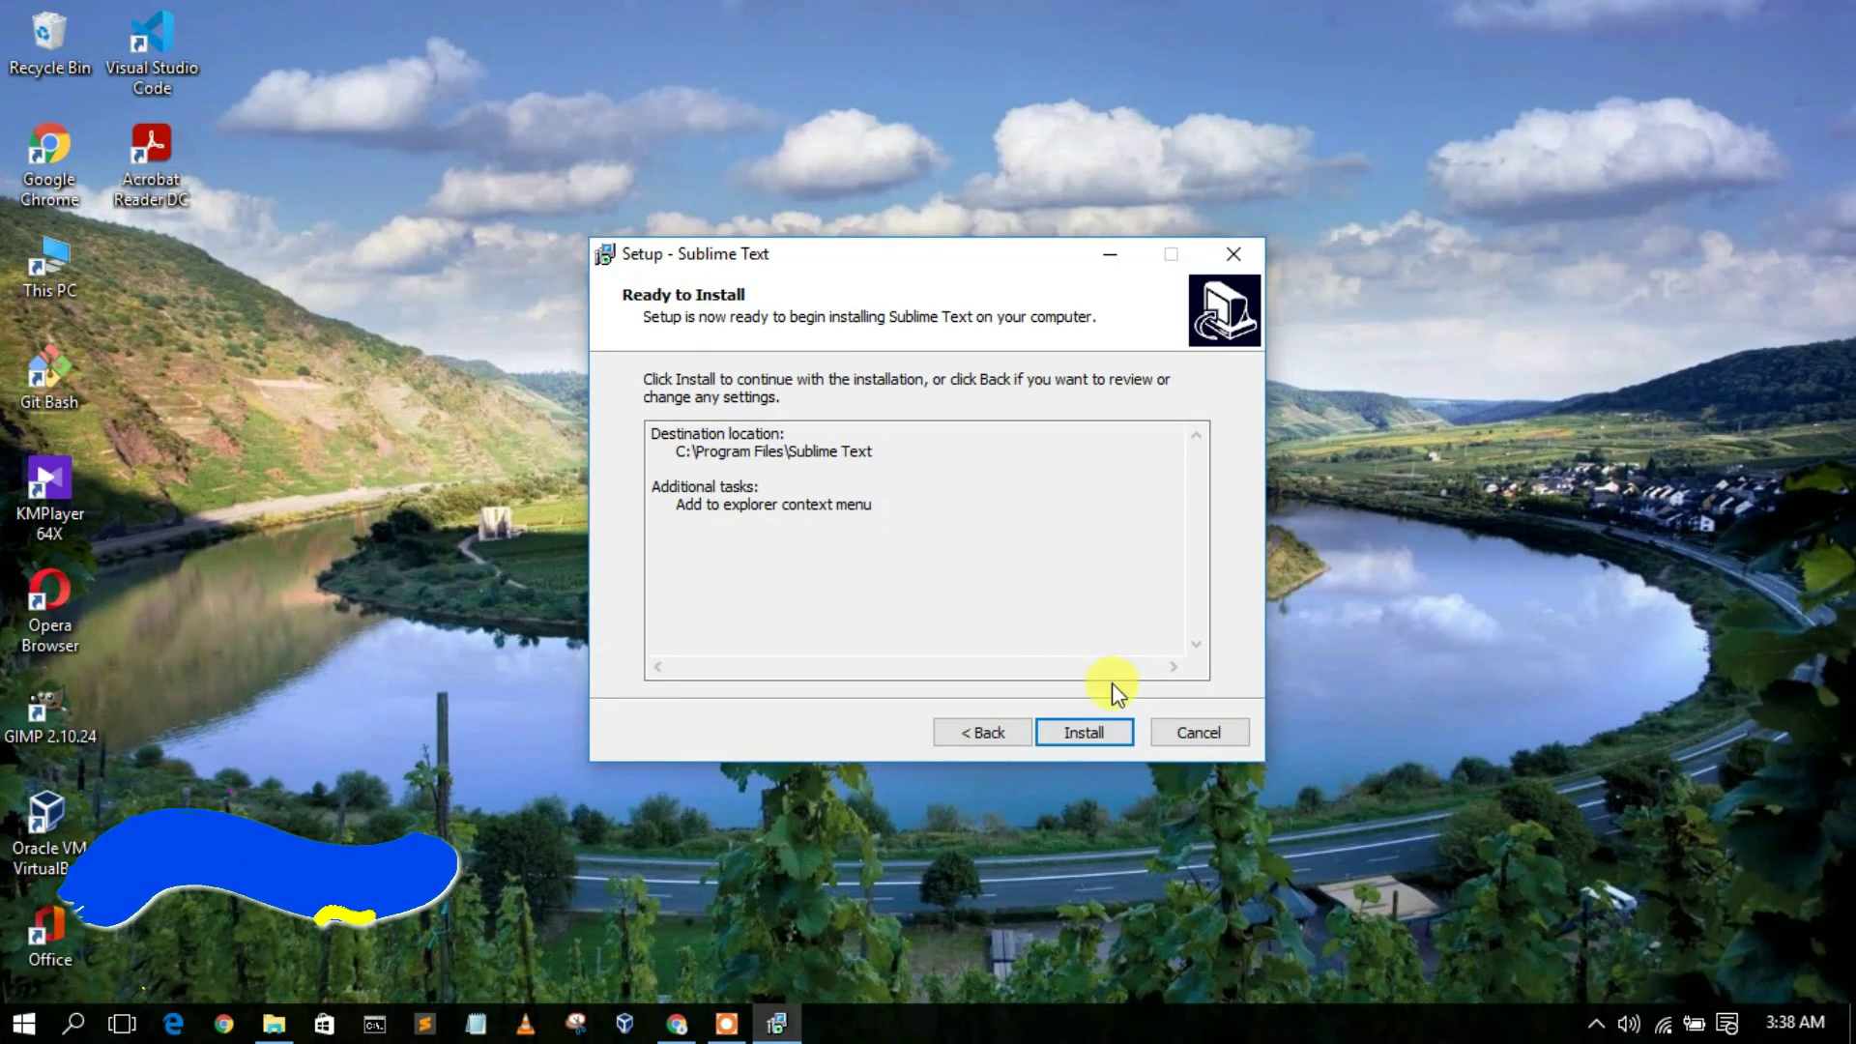
pyautogui.click(1091, 739)
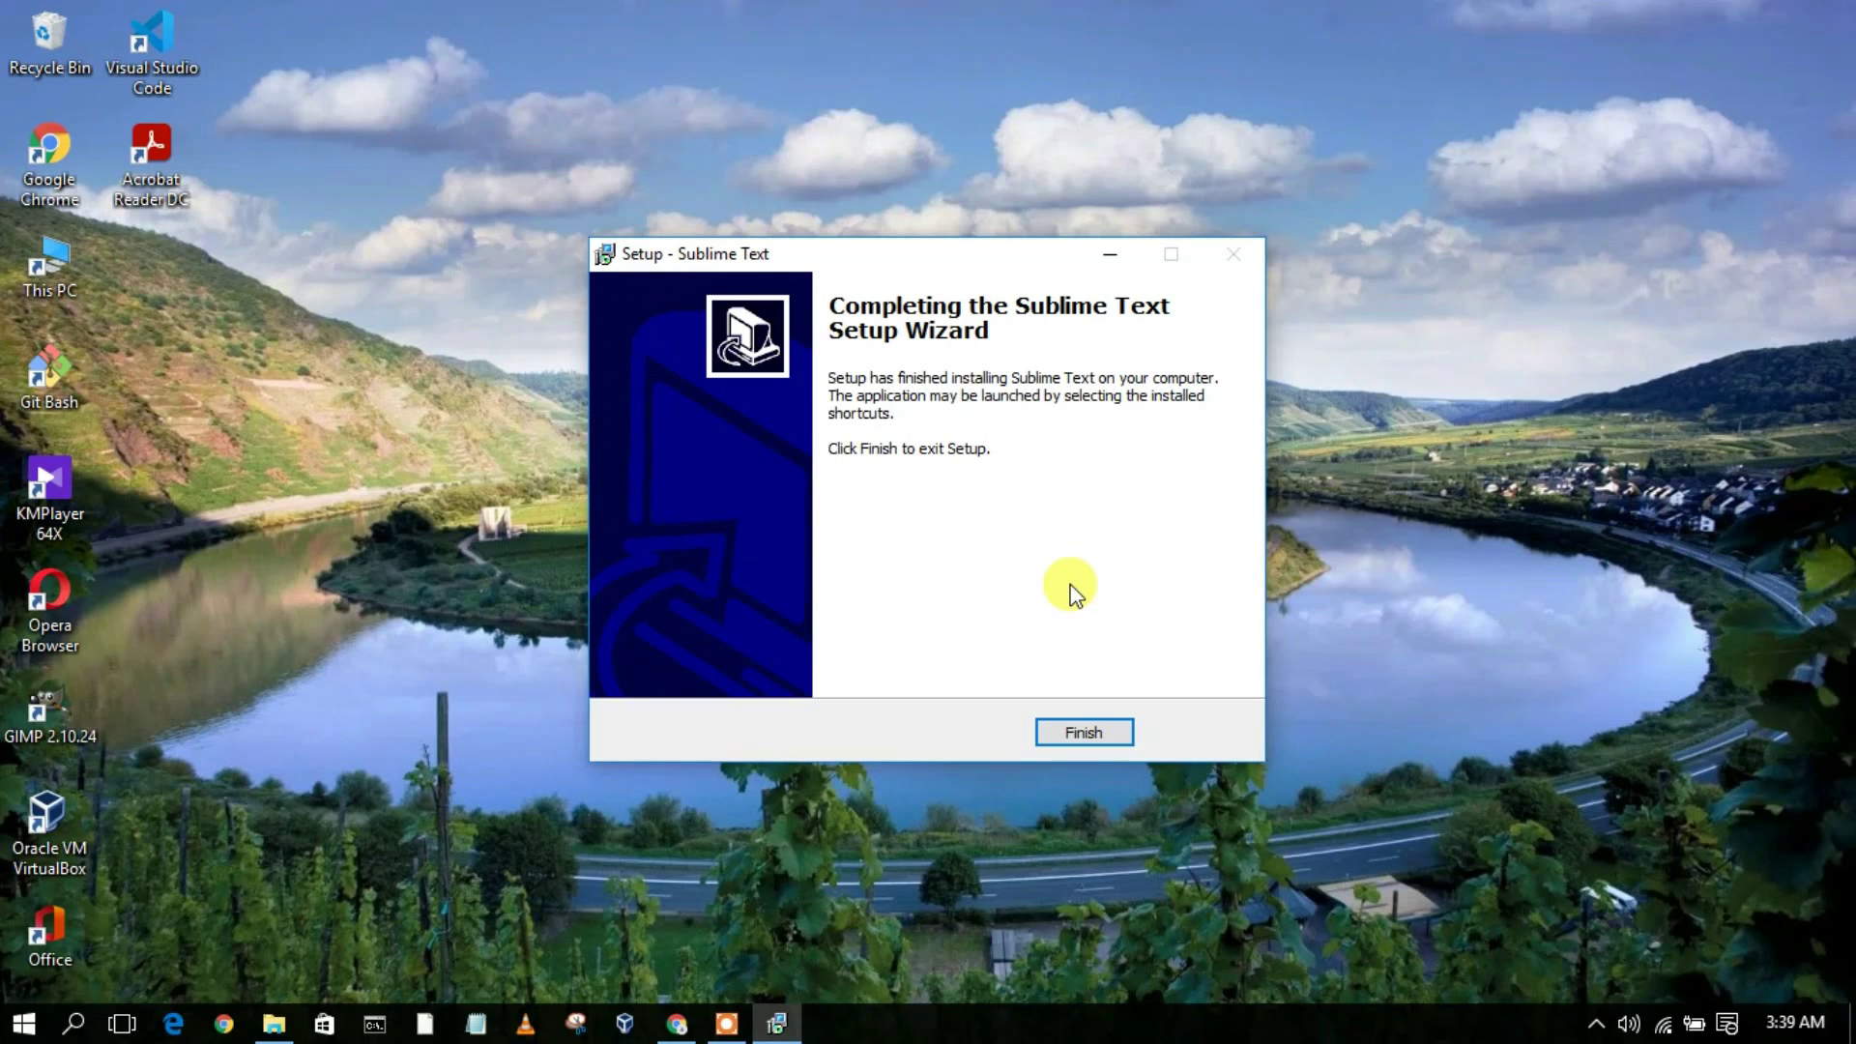
pyautogui.click(1091, 734)
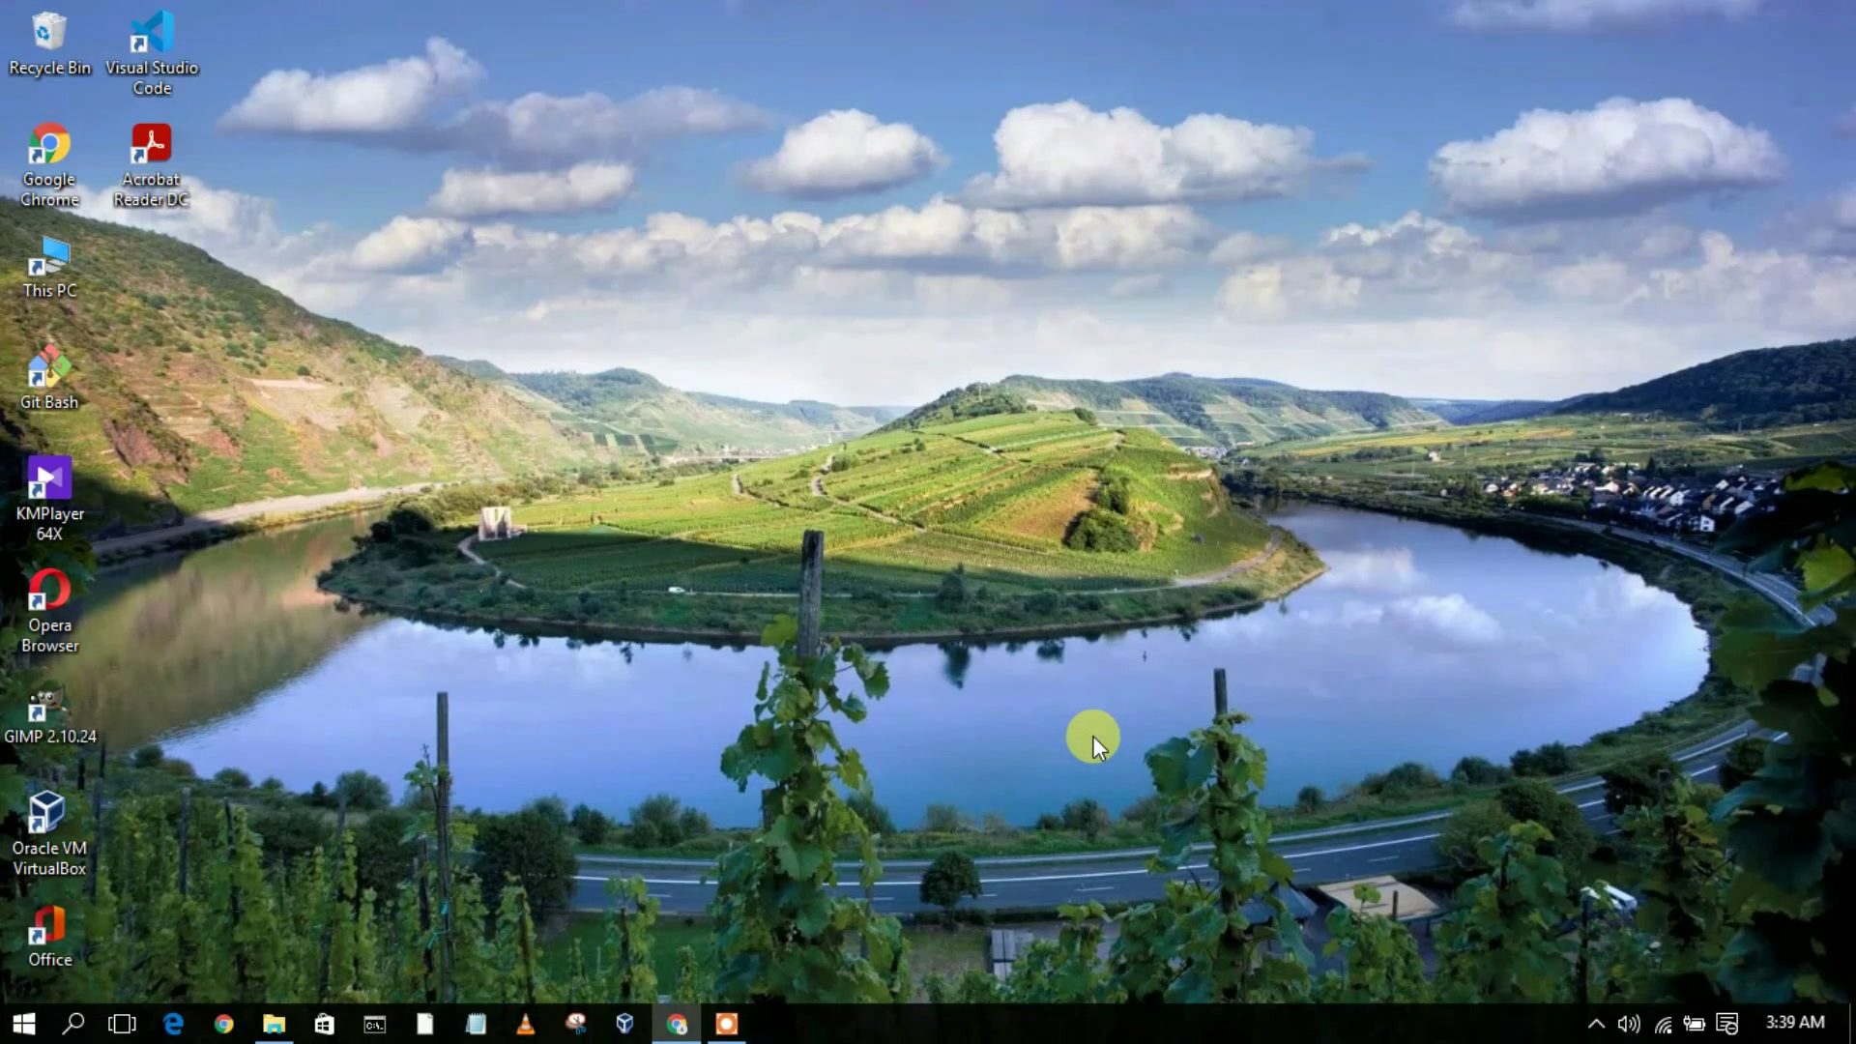
# Step: Search Windows for 'sublime' and launch Sublime Text from the best match
pyautogui.click(75, 1027)
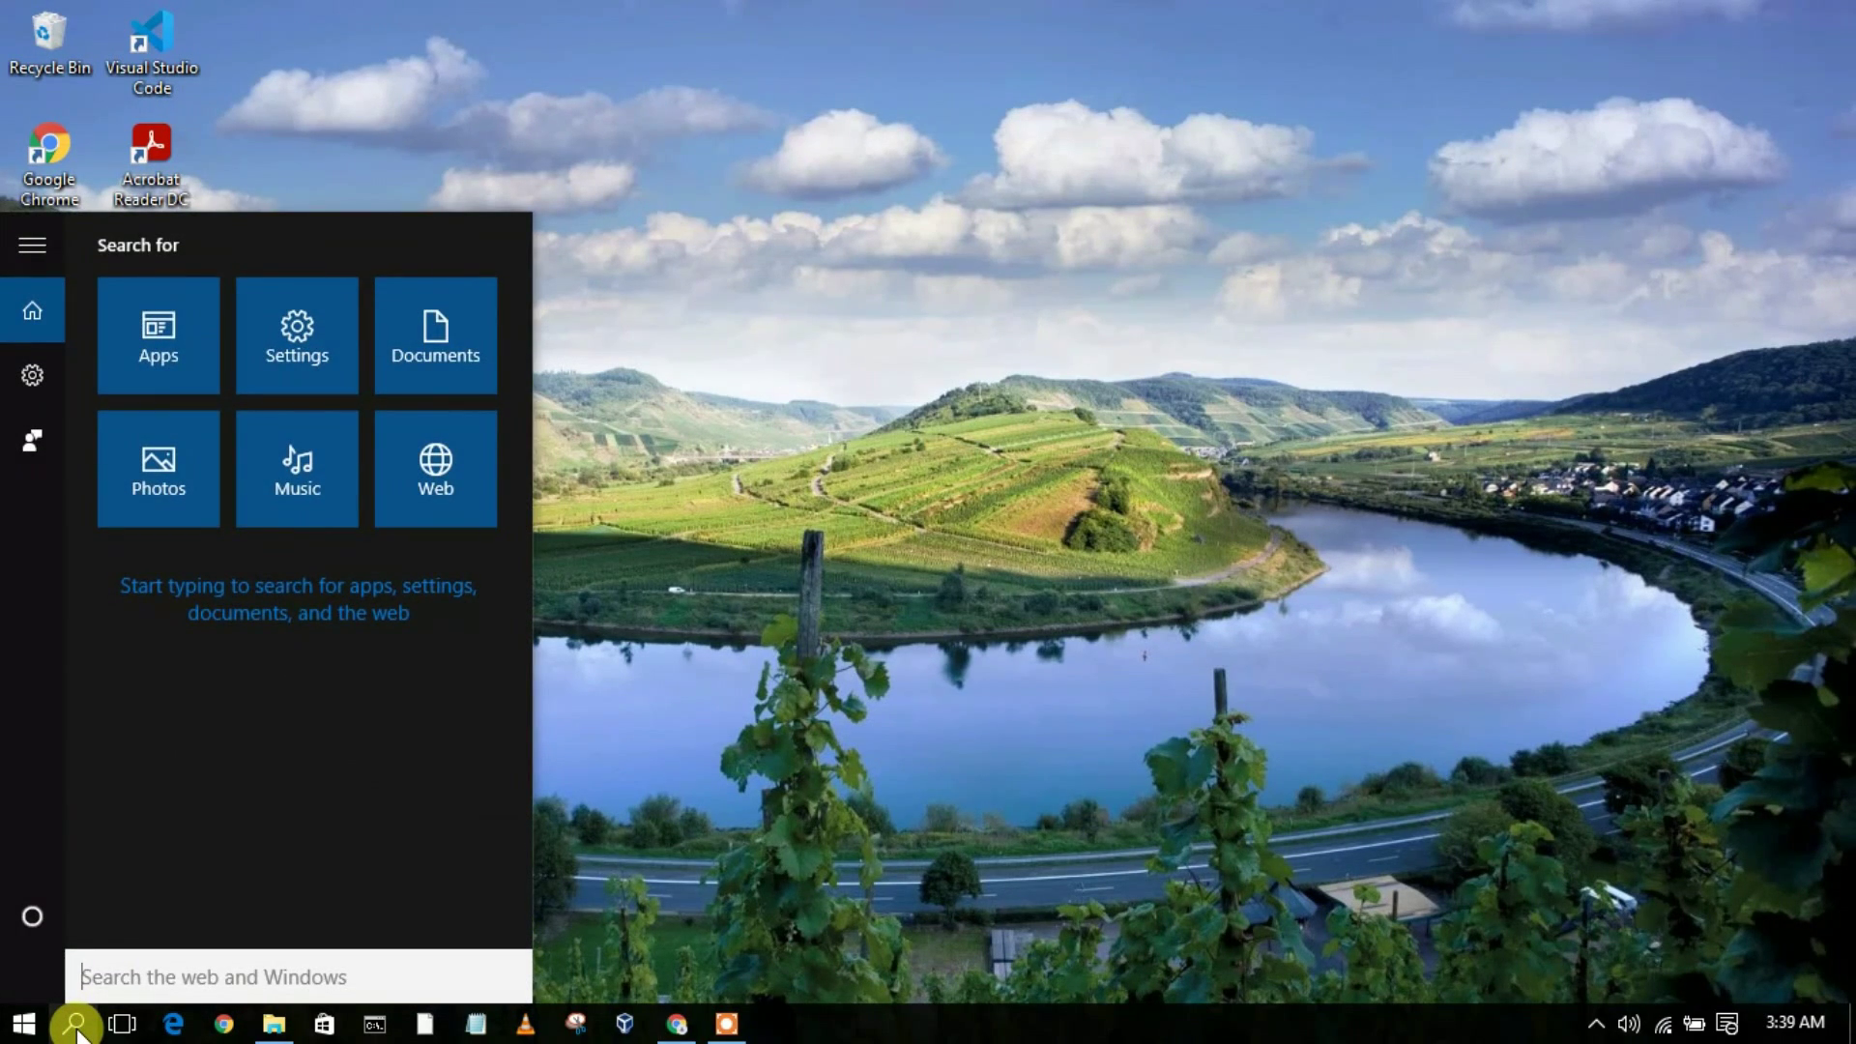
pyautogui.write('sublime')
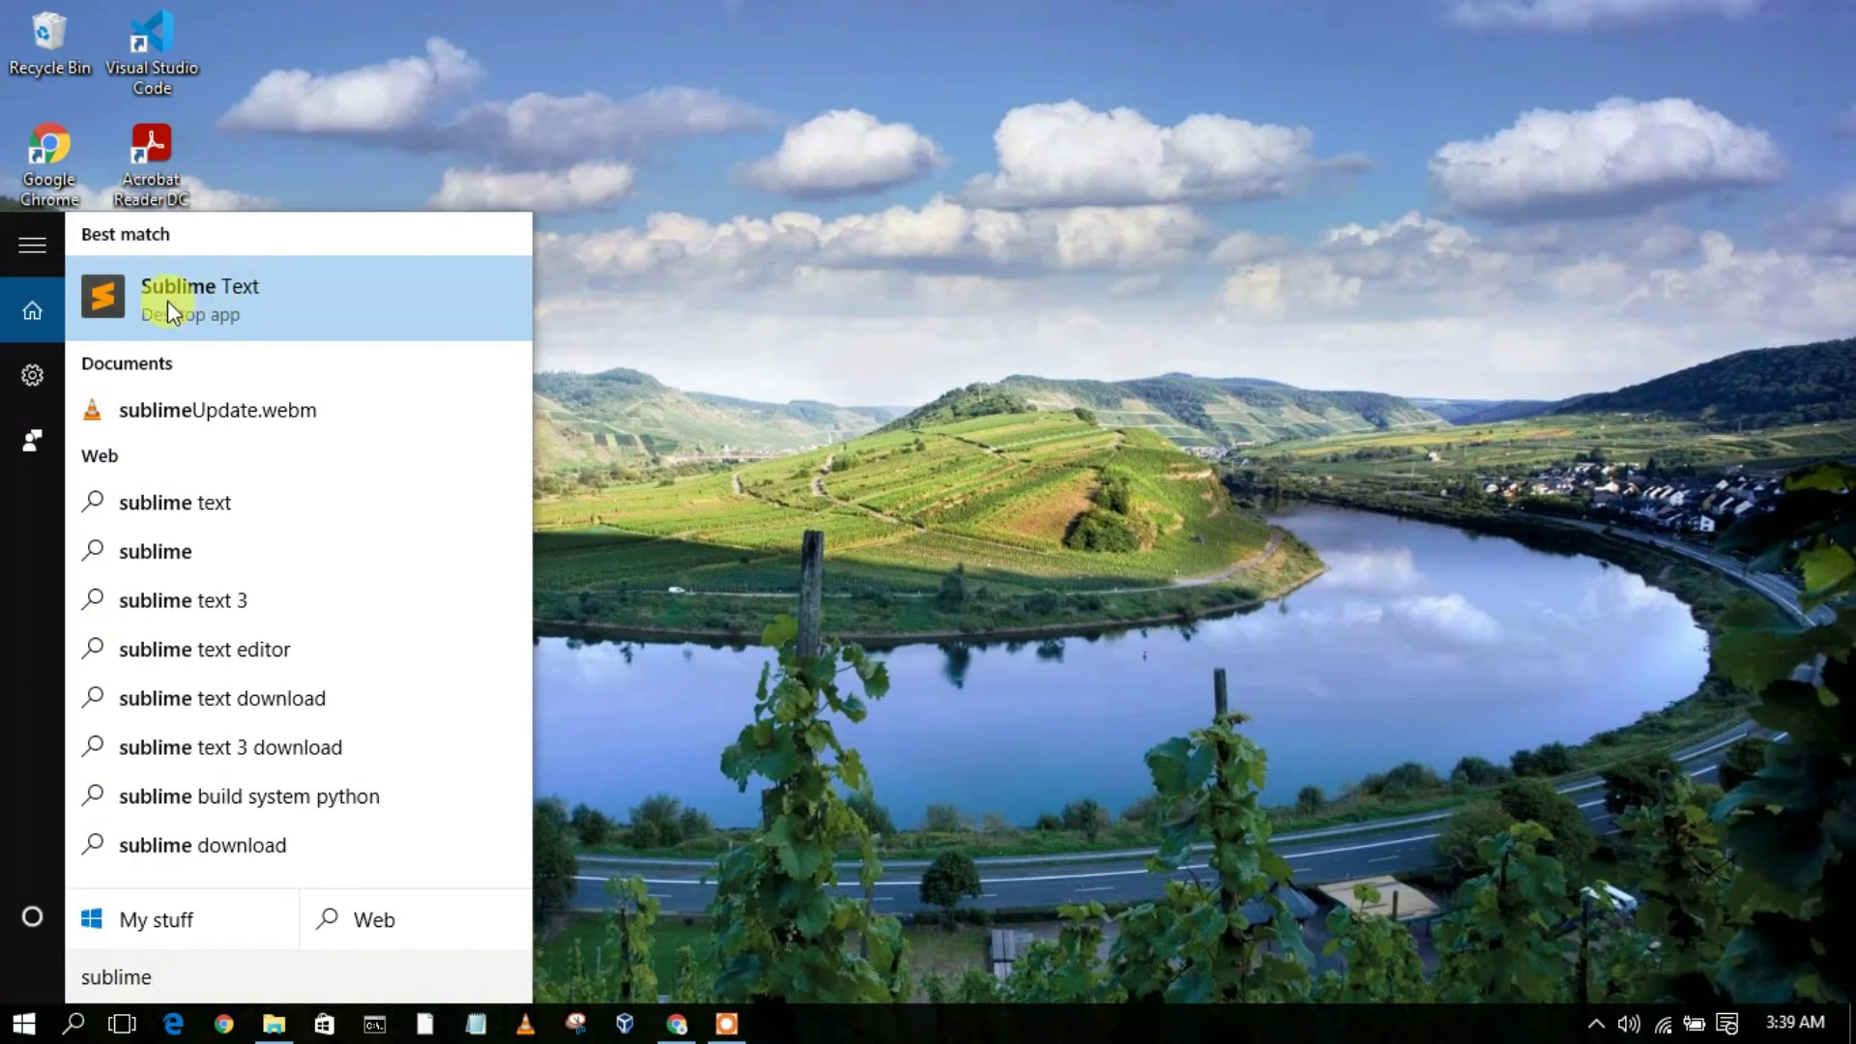
pyautogui.click(271, 309)
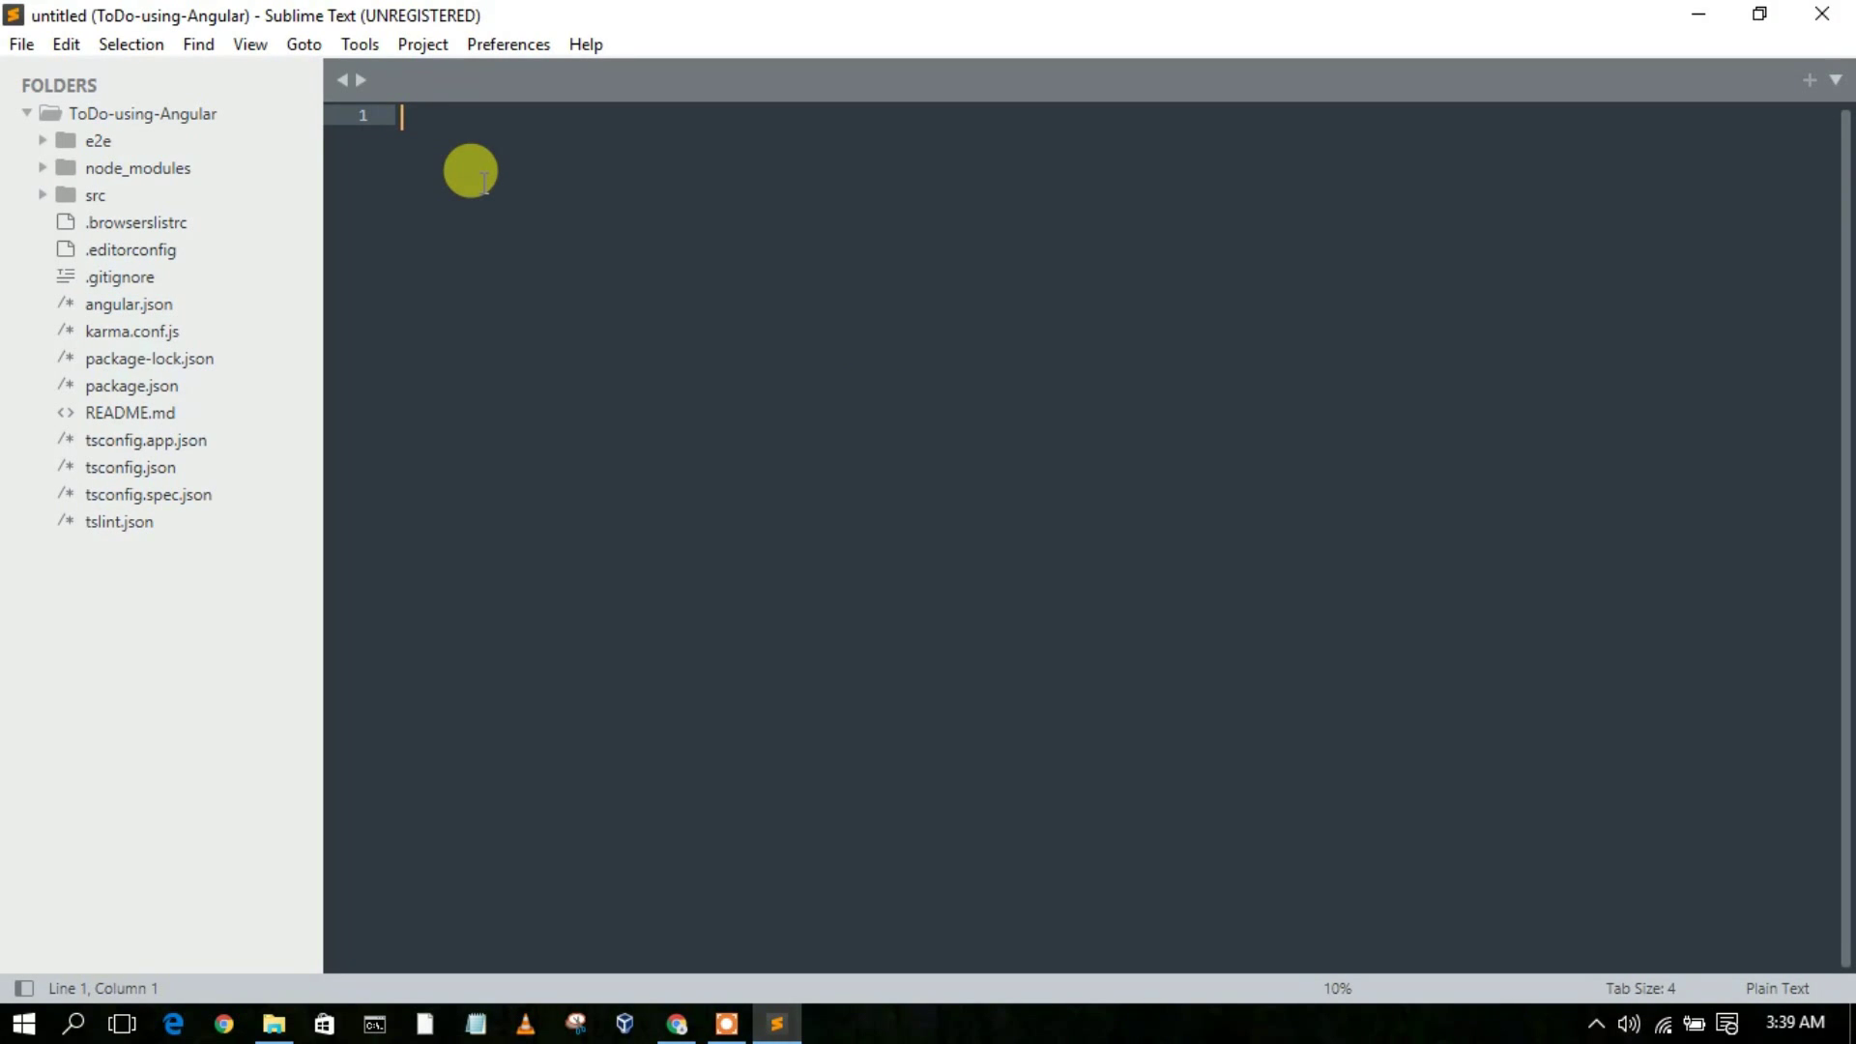
# Step: Open Help > About Sublime Text to confirm Build 4107, then bring Chrome forward
pyautogui.click(584, 50)
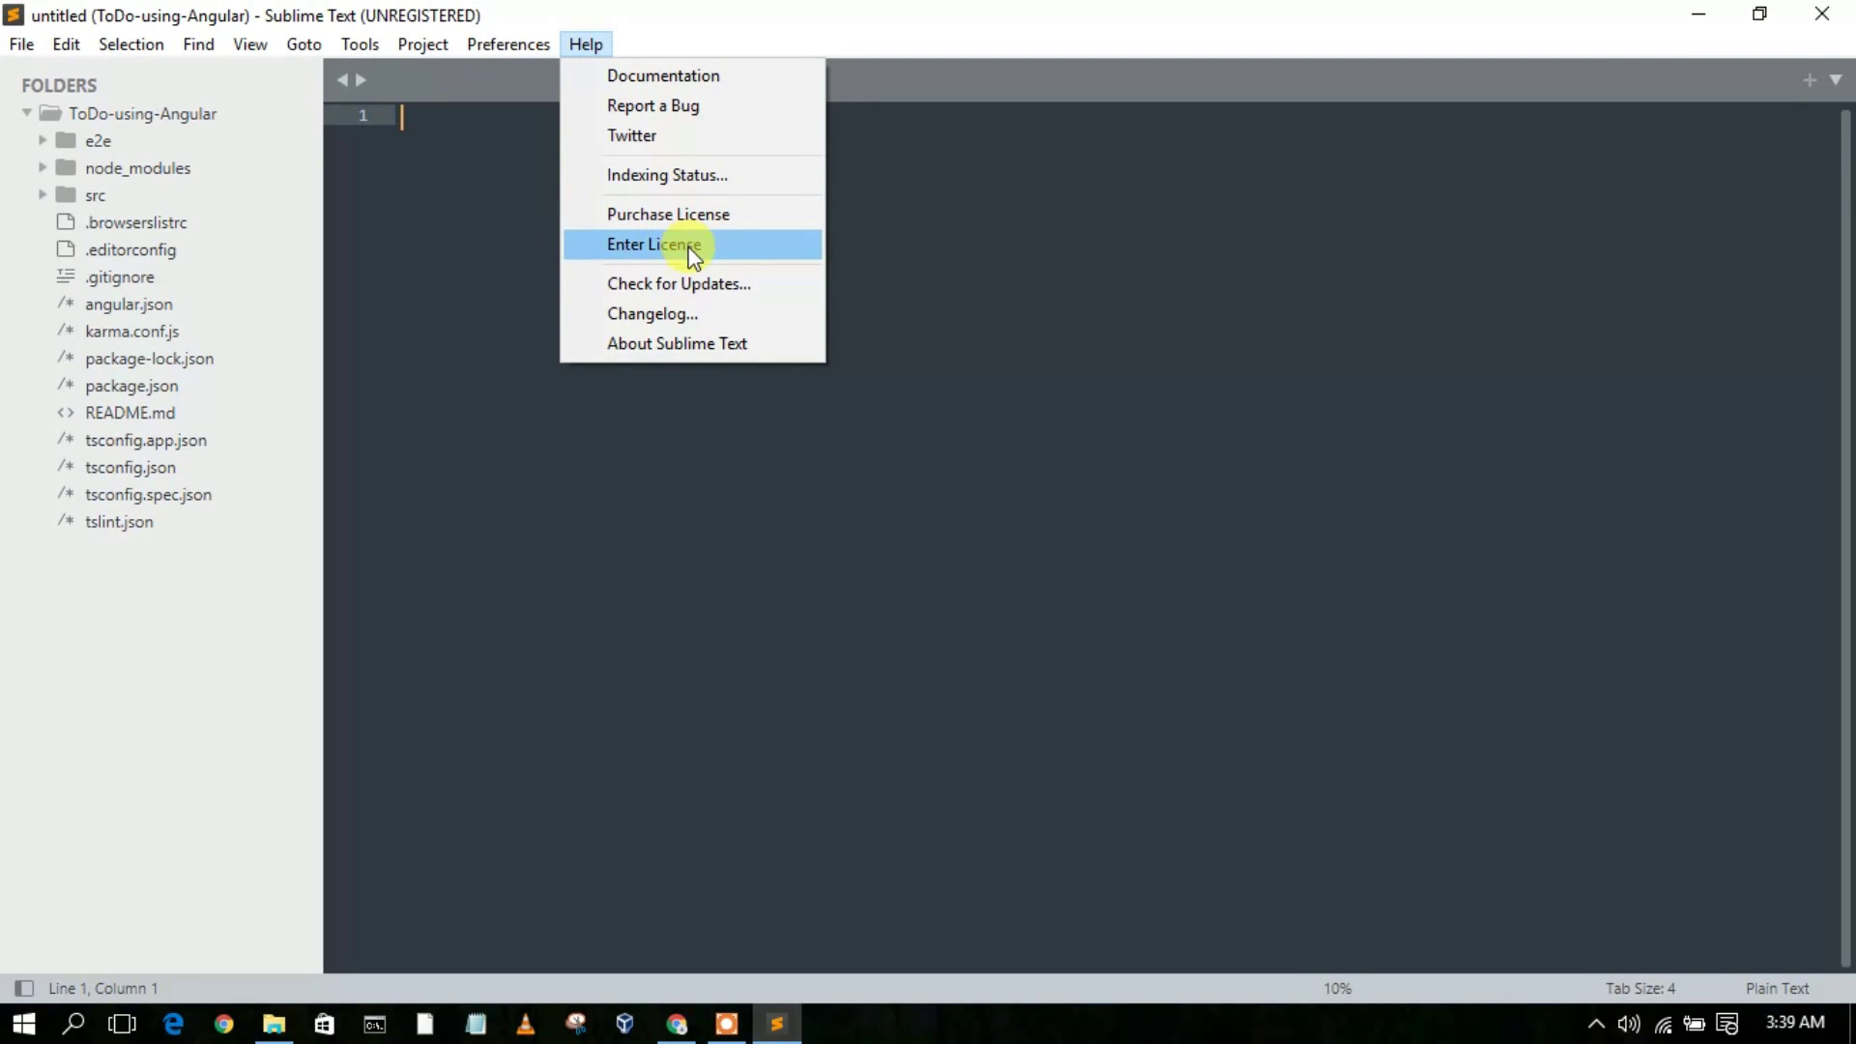
pyautogui.click(682, 340)
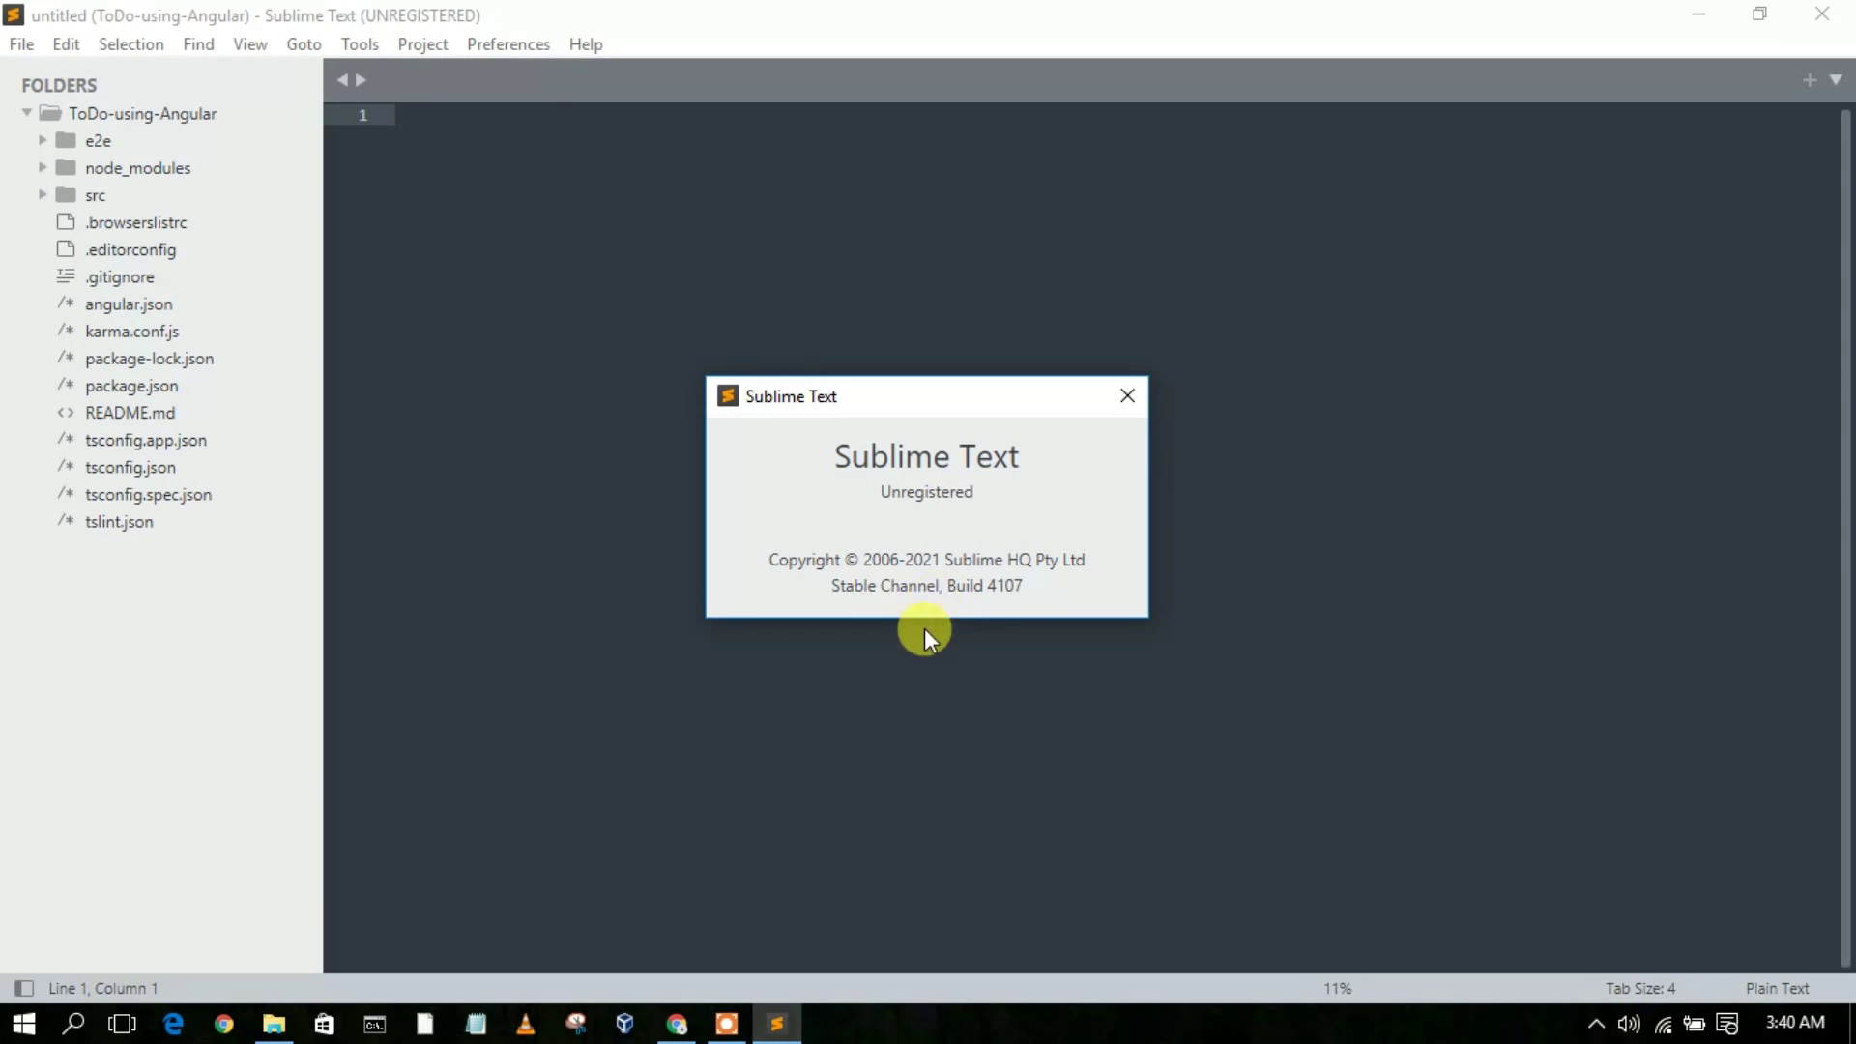
pyautogui.click(676, 1027)
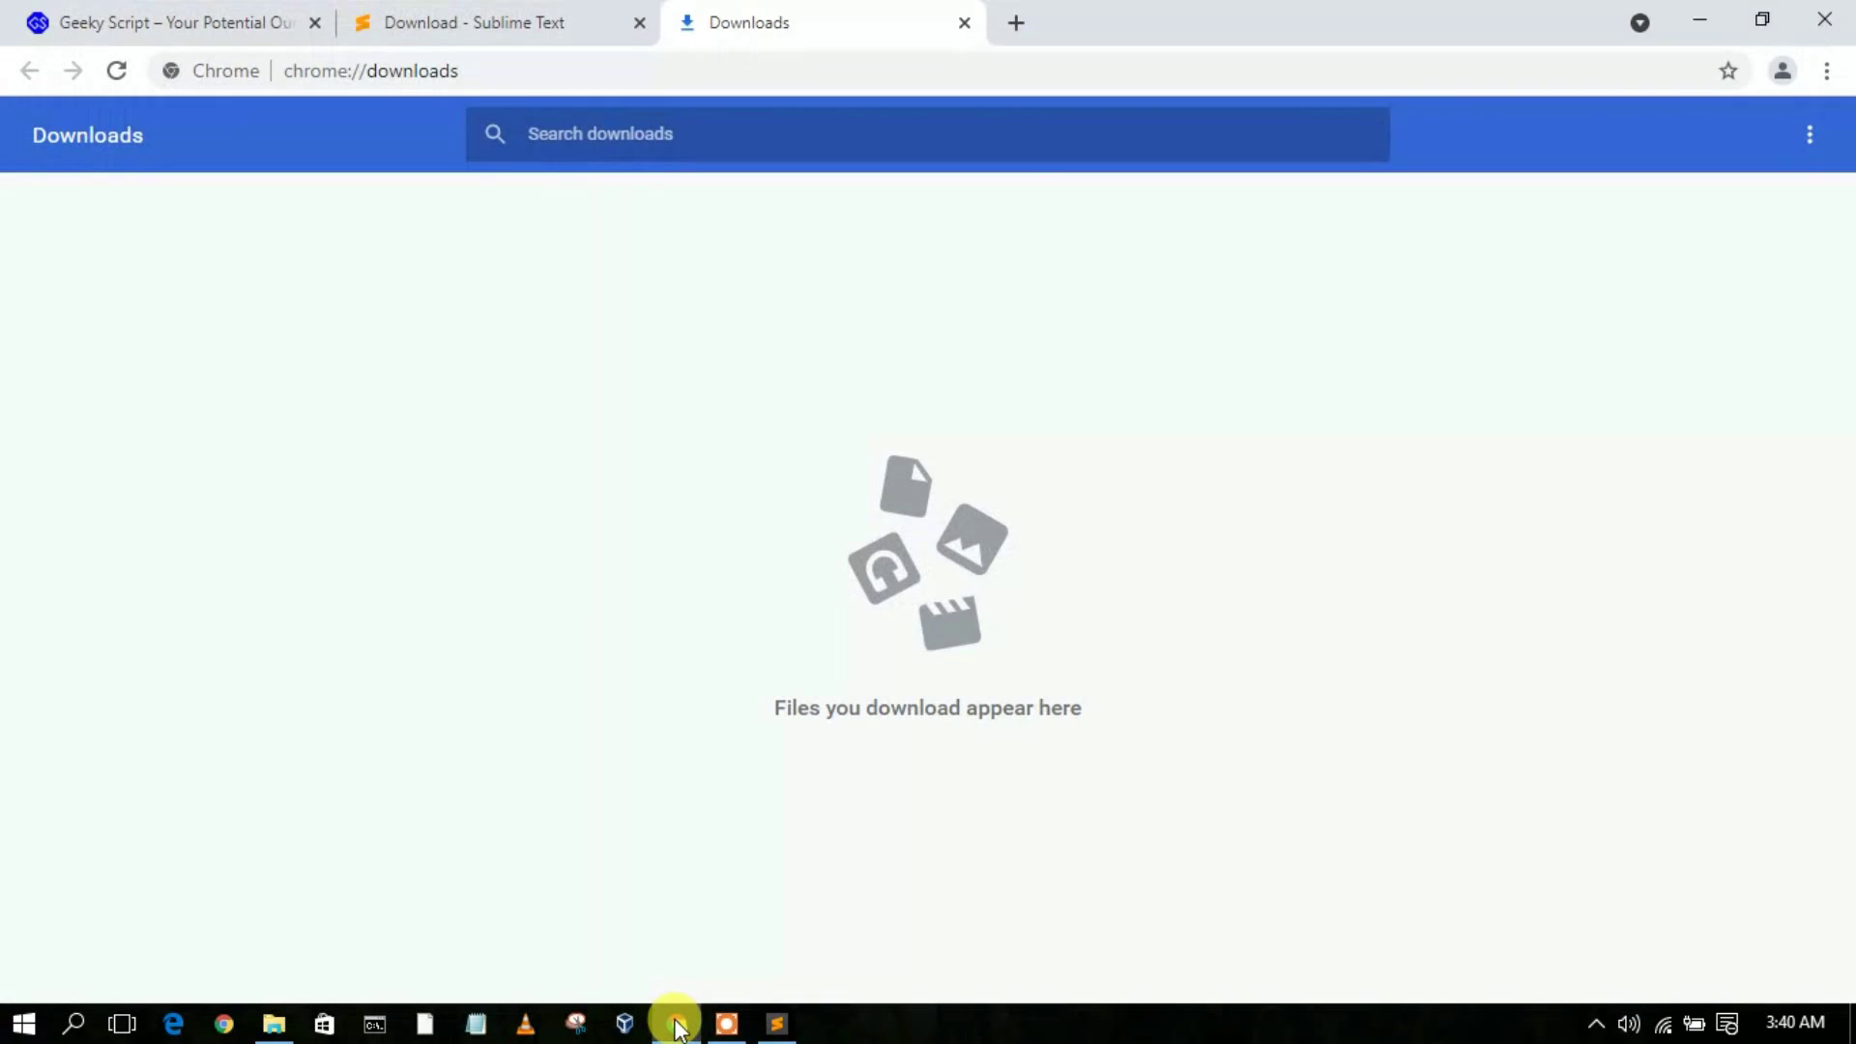
# Step: Look over the Sublime download and Geeky Script tabs, then minimise Chrome to reveal the About box
pyautogui.click(435, 12)
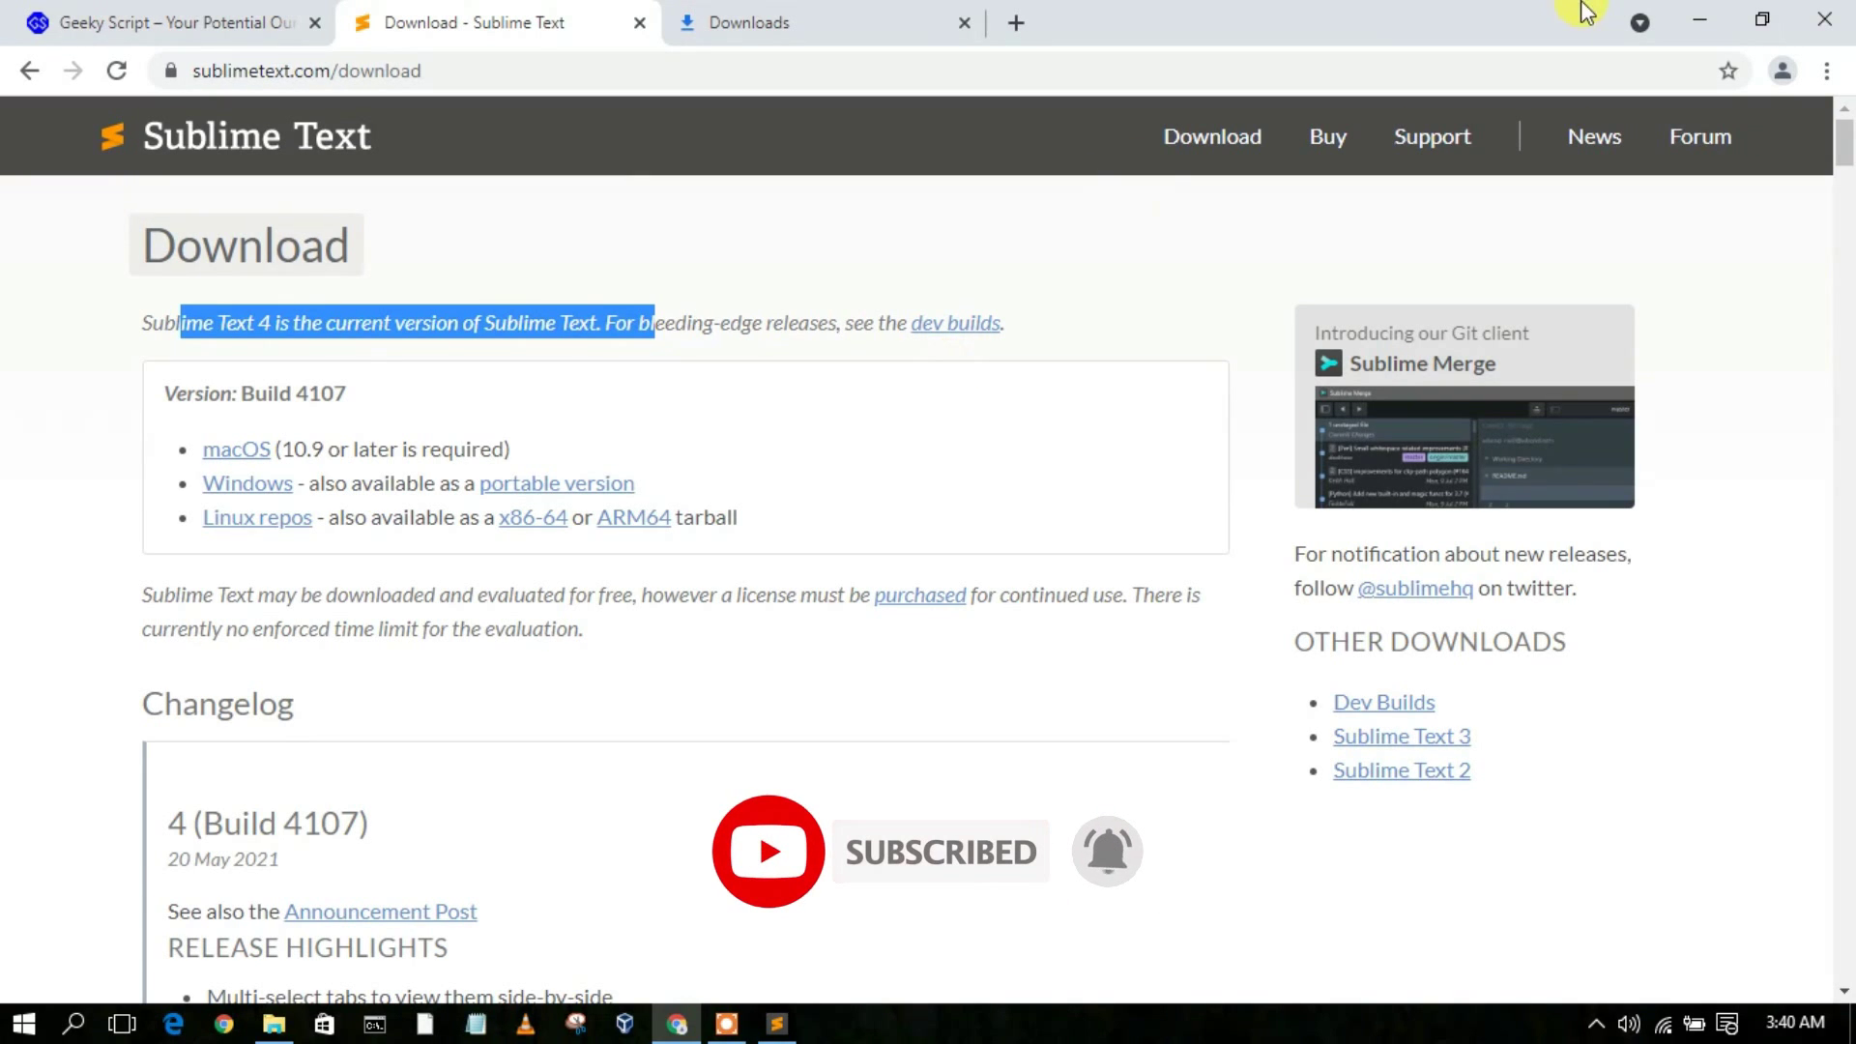
pyautogui.click(1706, 17)
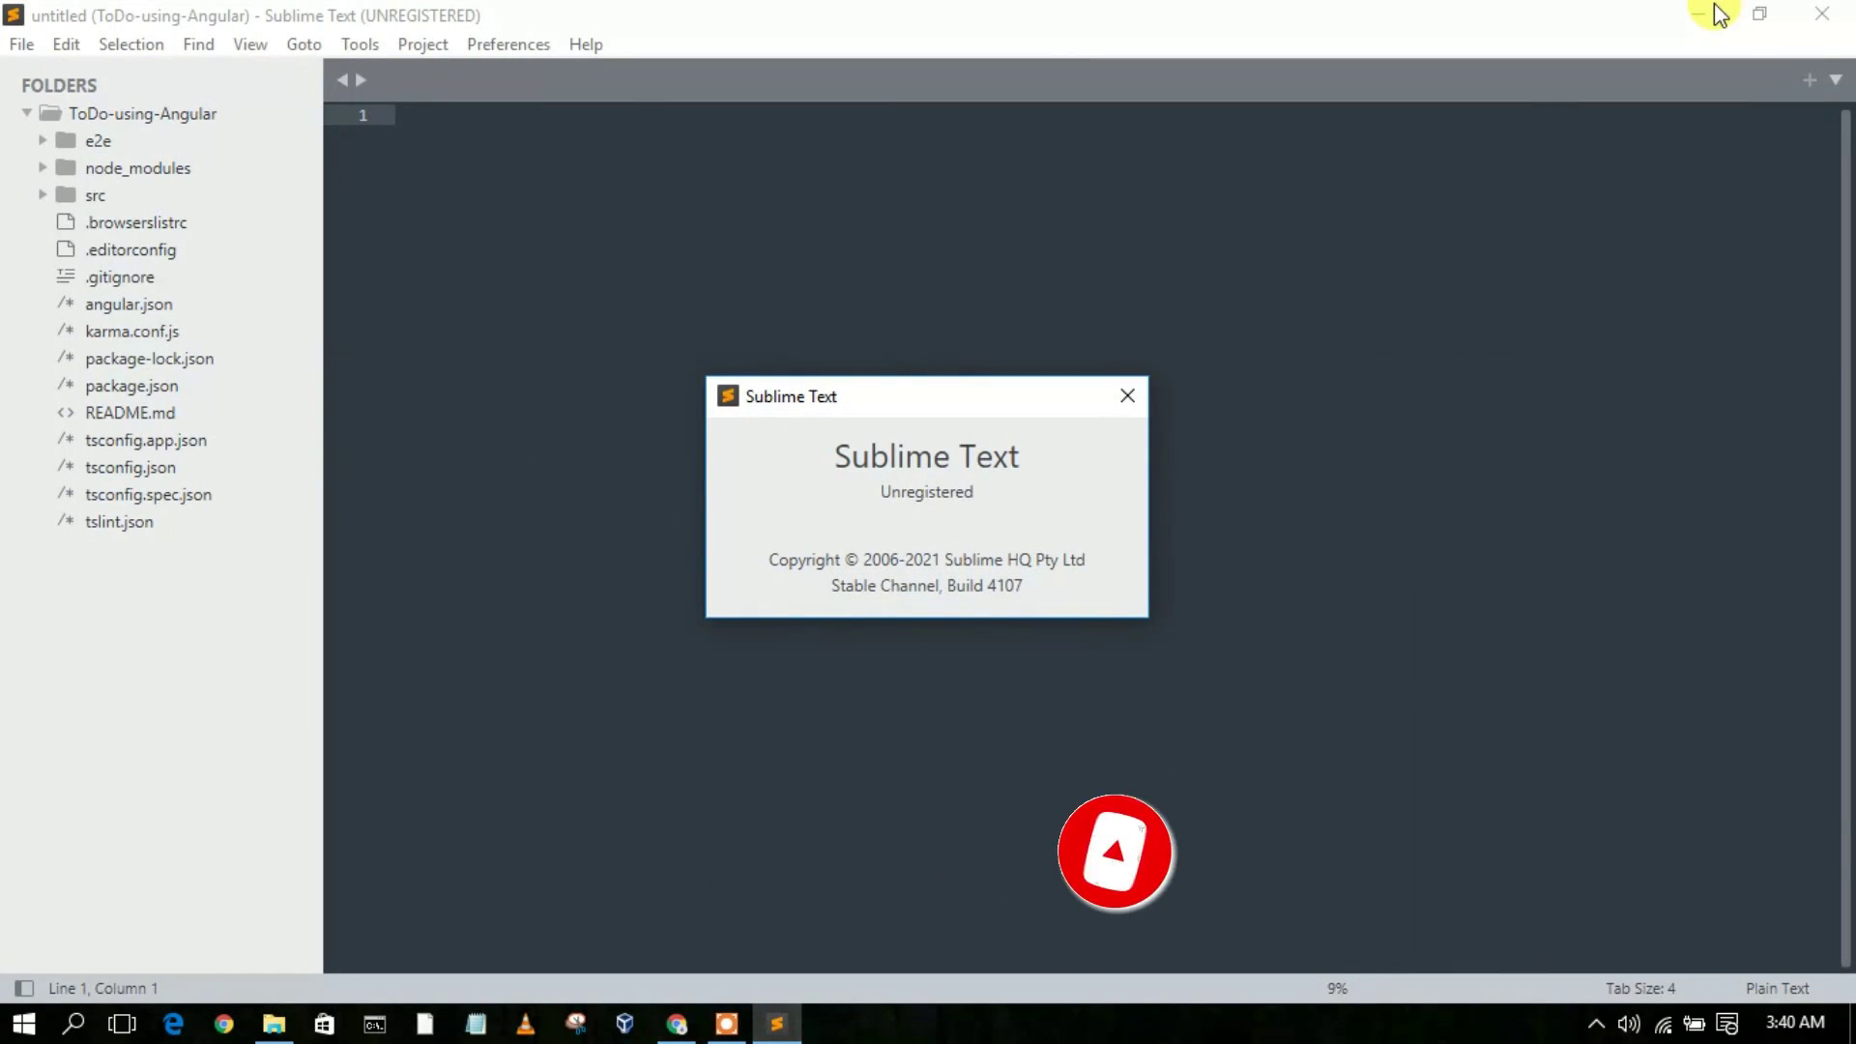
pyautogui.click(683, 1021)
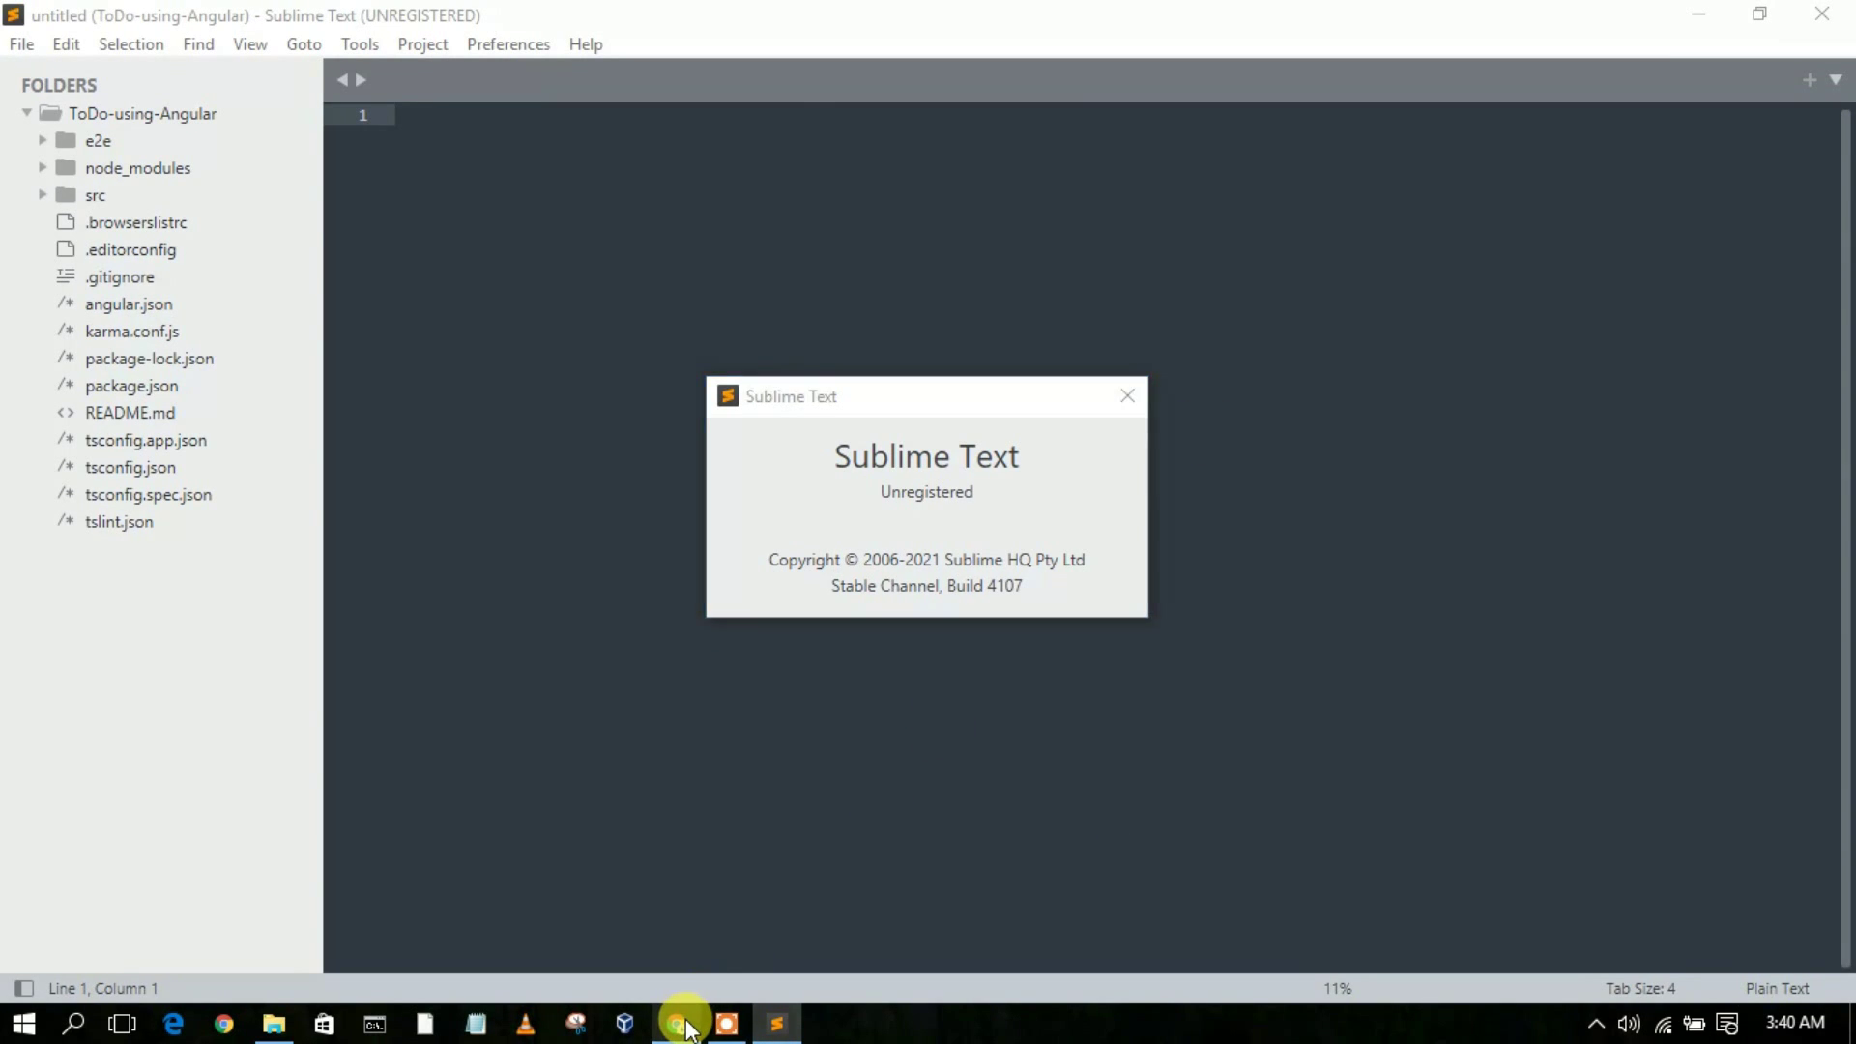
pyautogui.click(83, 13)
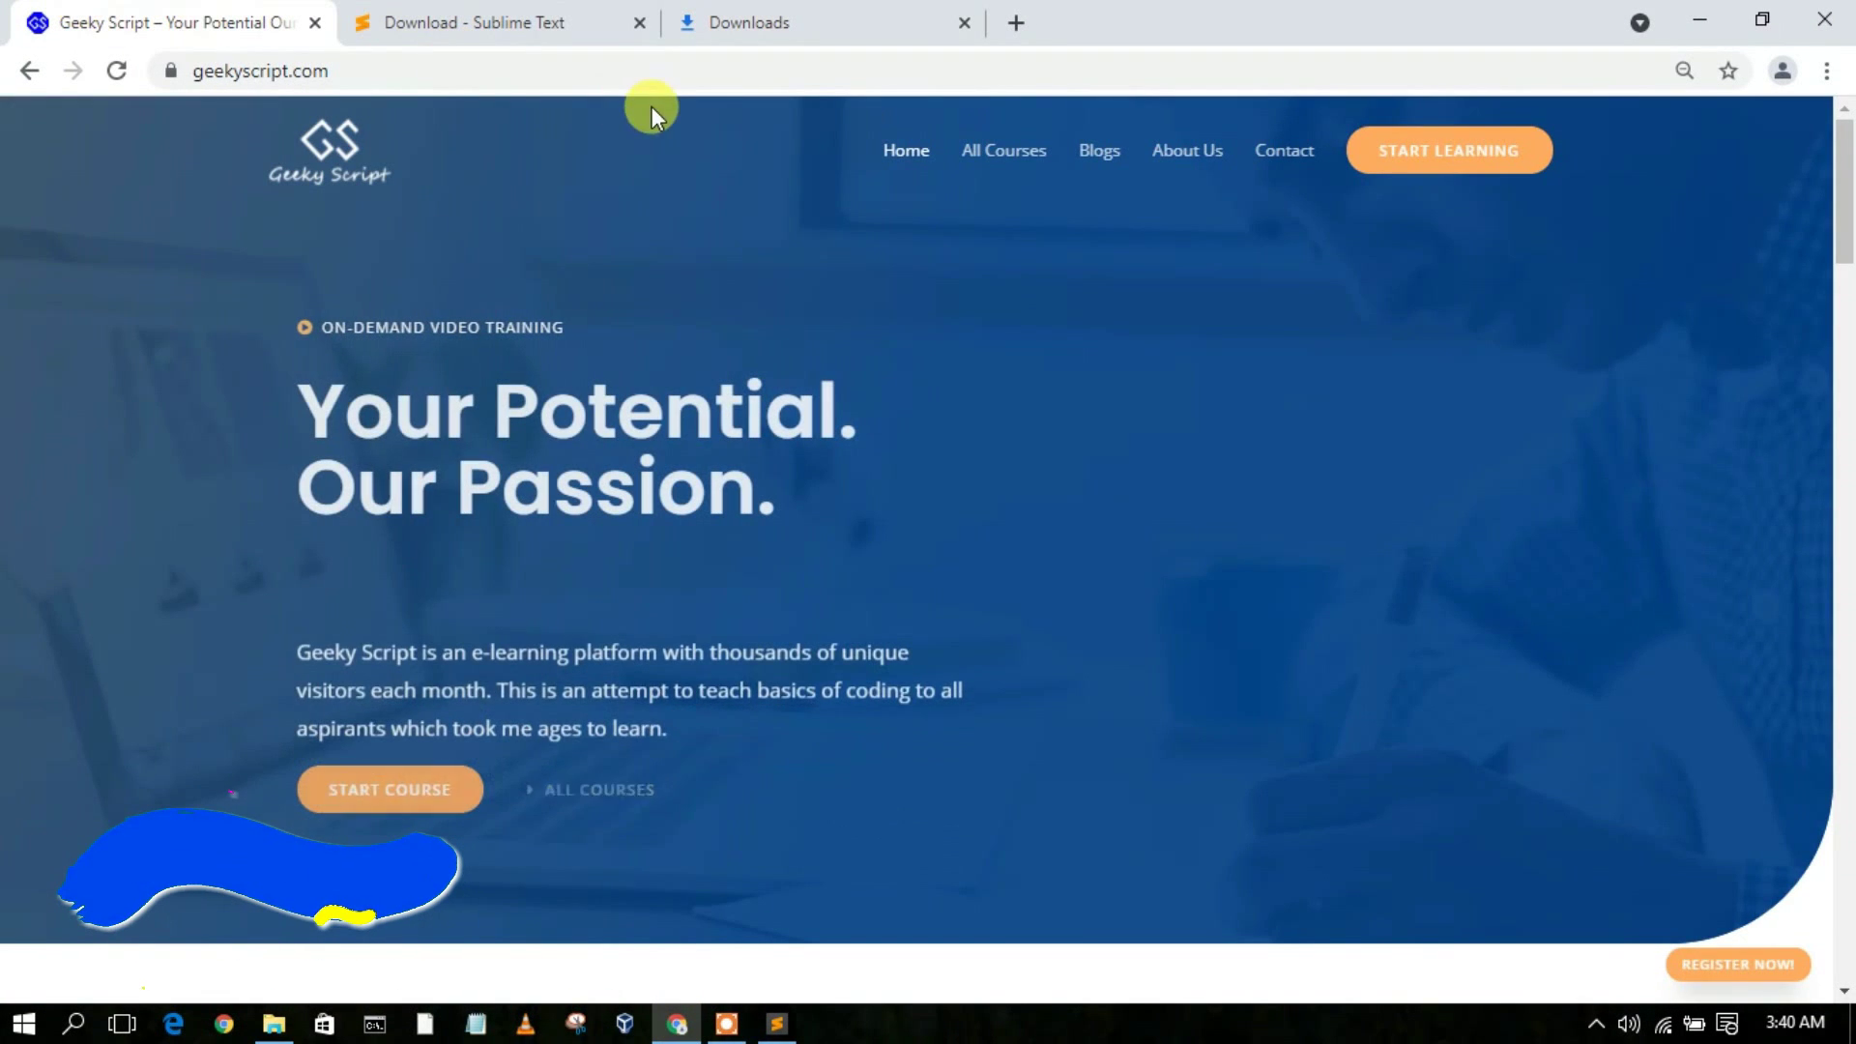
pyautogui.moveTo(1851, 181); pyautogui.dragTo(1849, 575)
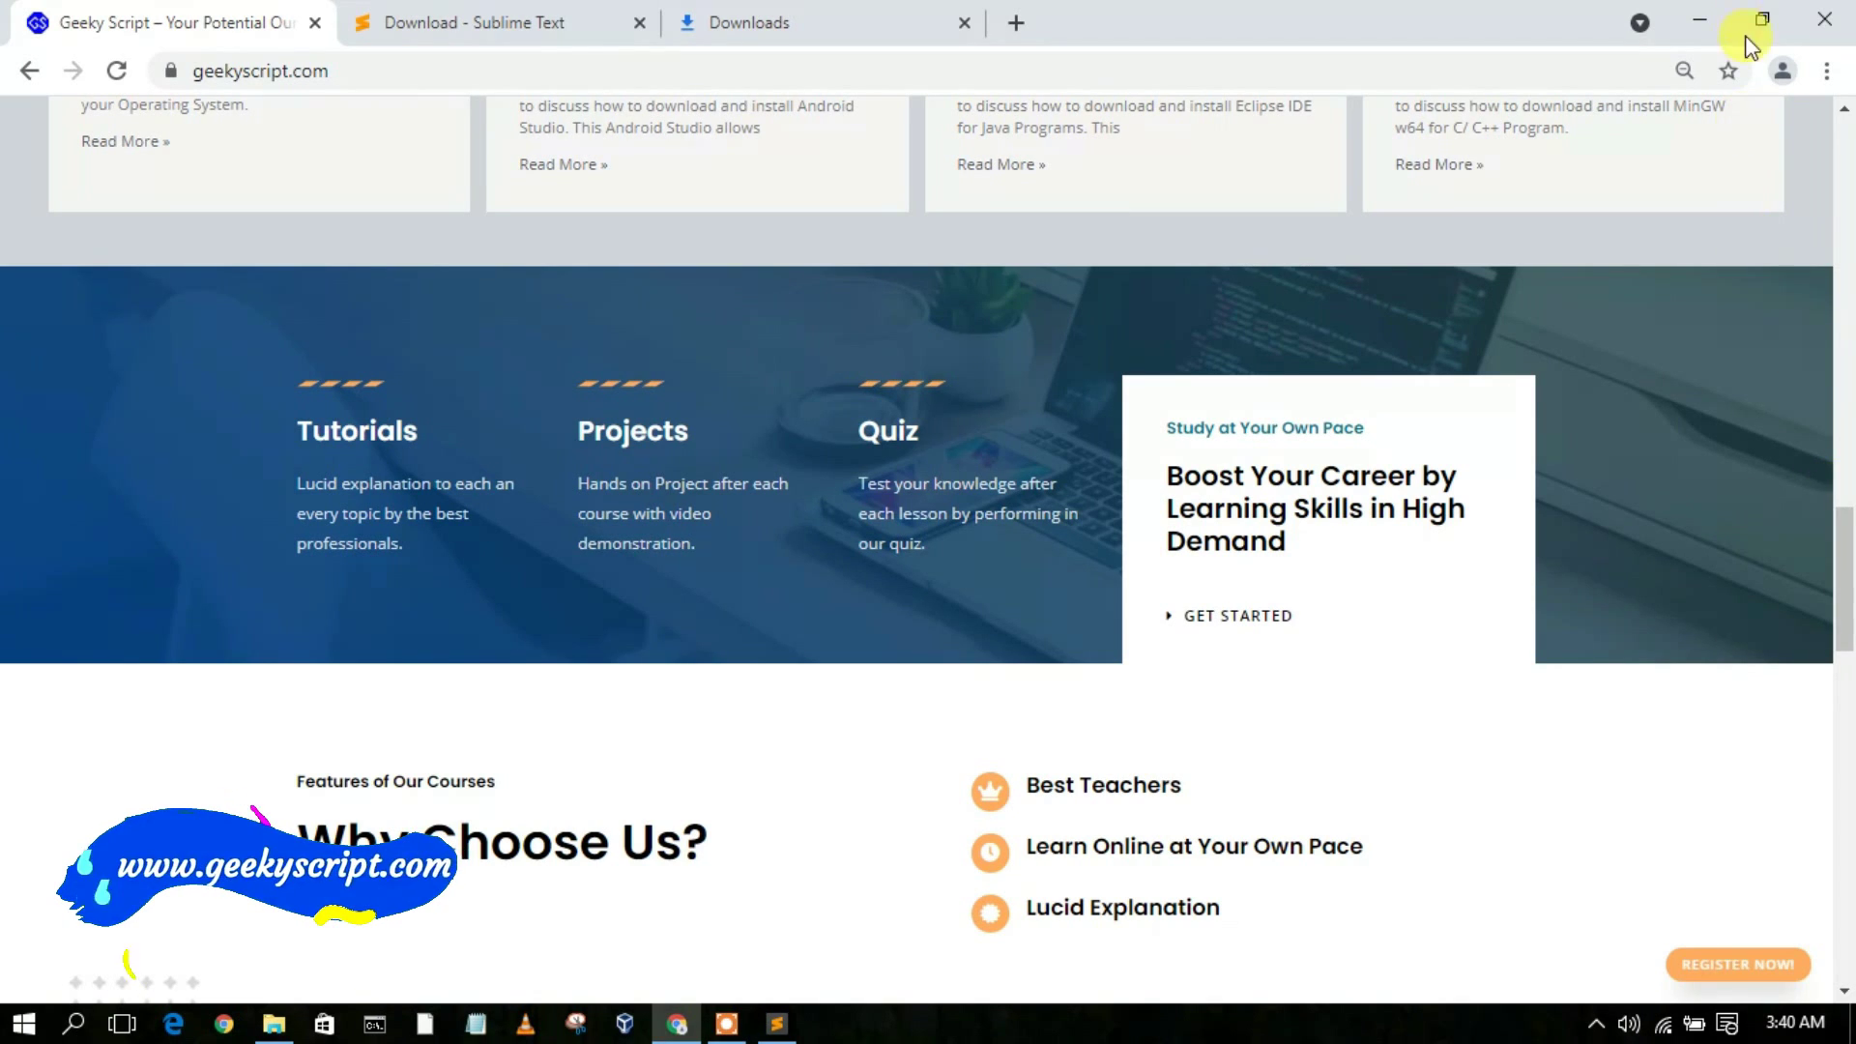
pyautogui.click(1703, 17)
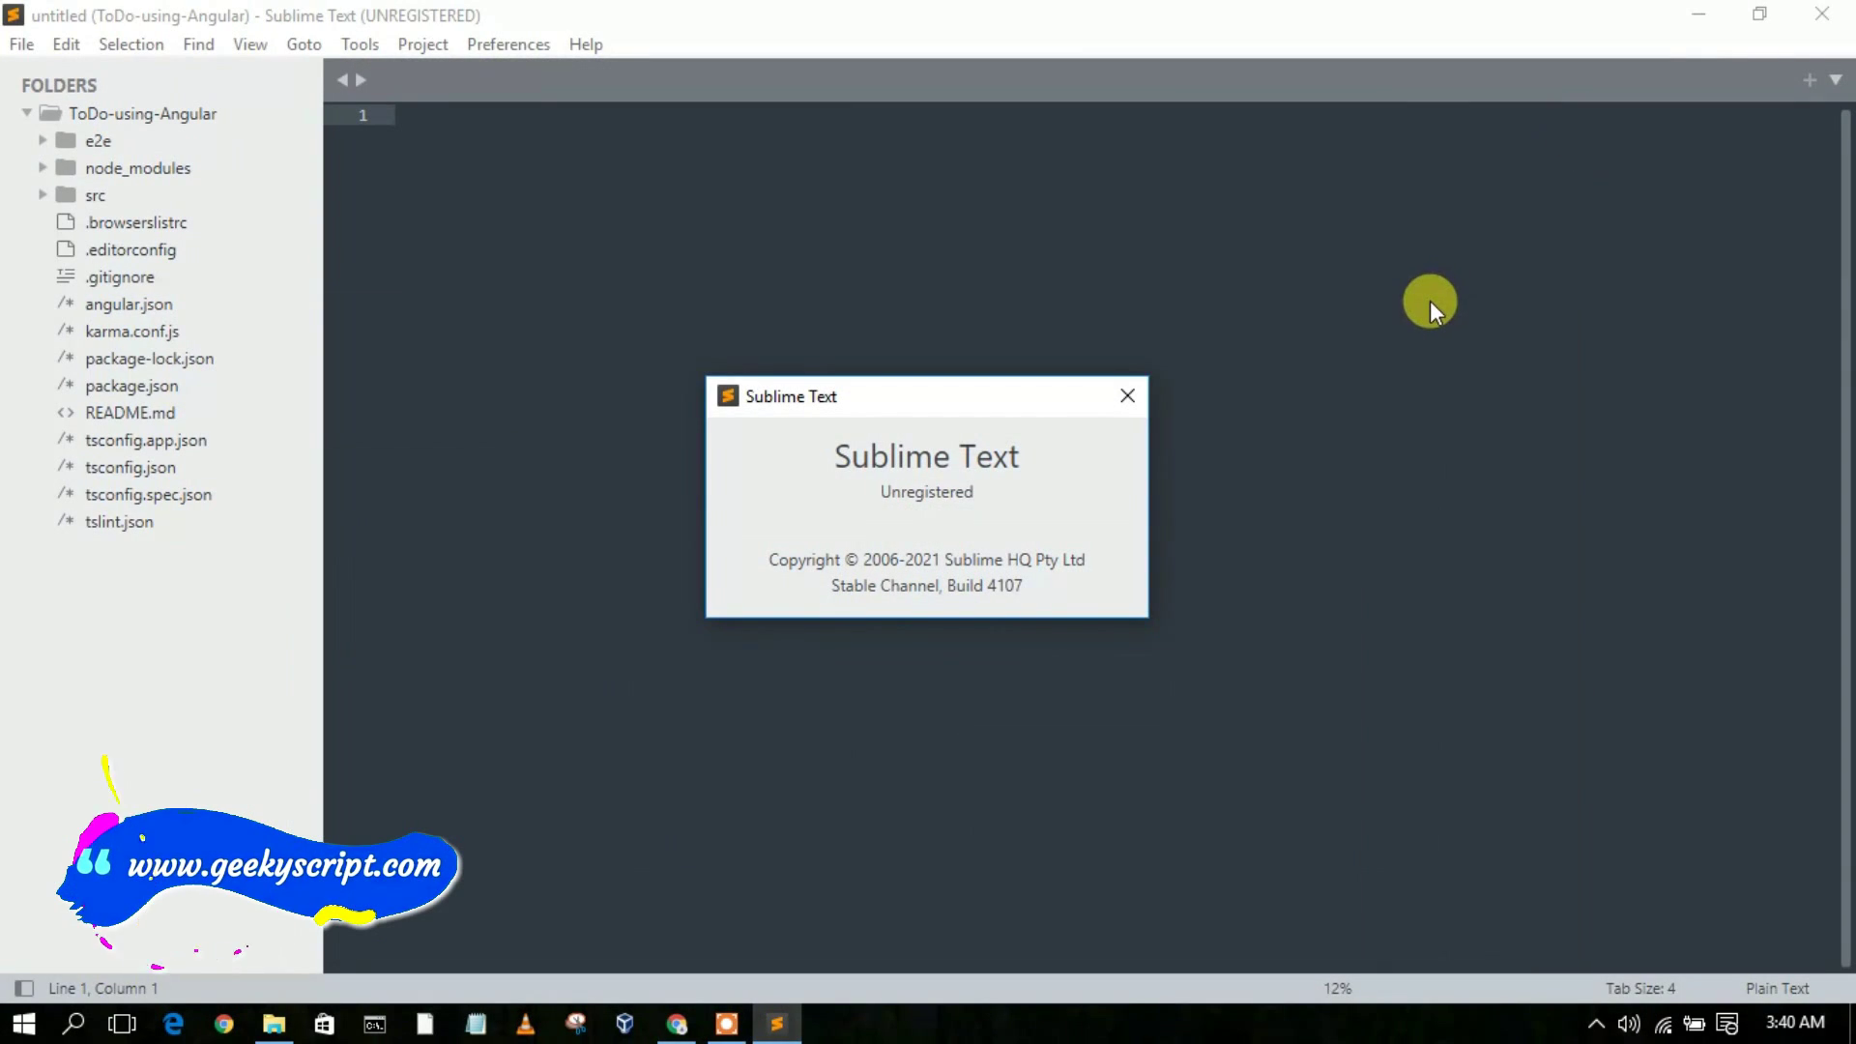